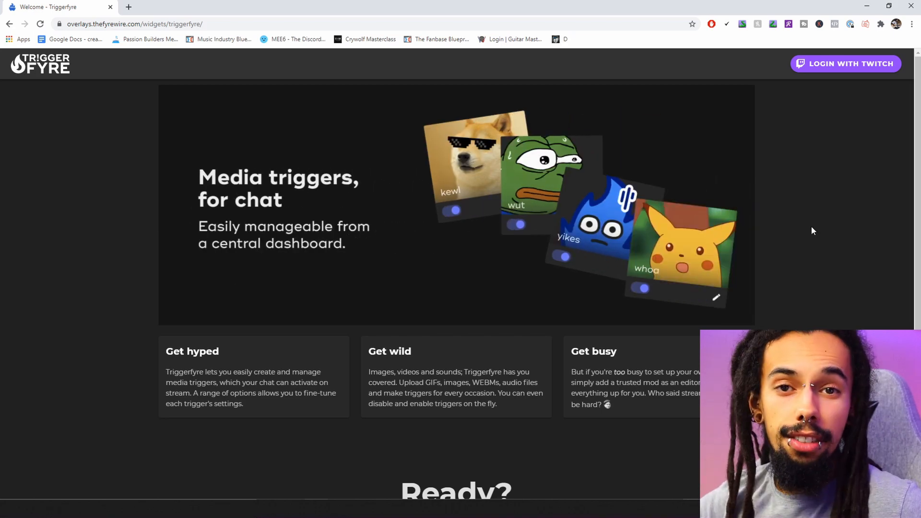
Sign in to Triggerfyre with Twitch and list the video triggers bats, behindyou, confetti and partypopper
left_click(845, 66)
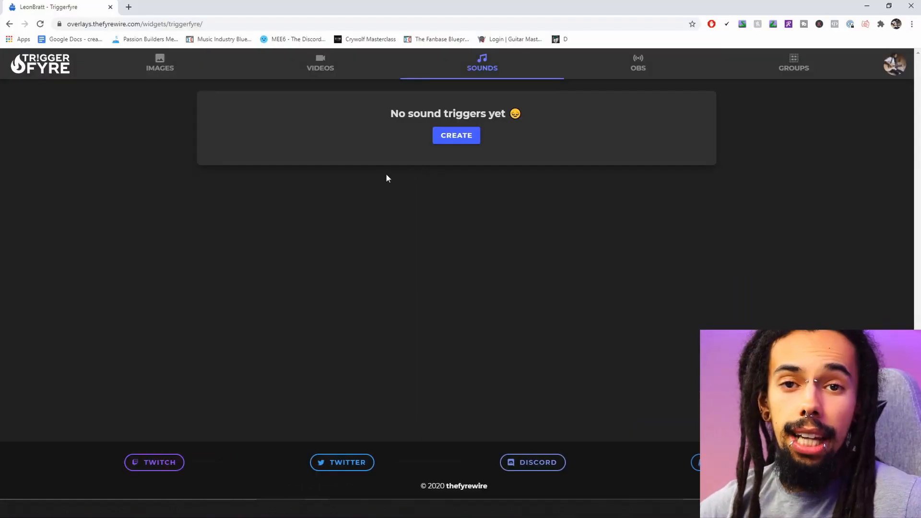
left_click(319, 67)
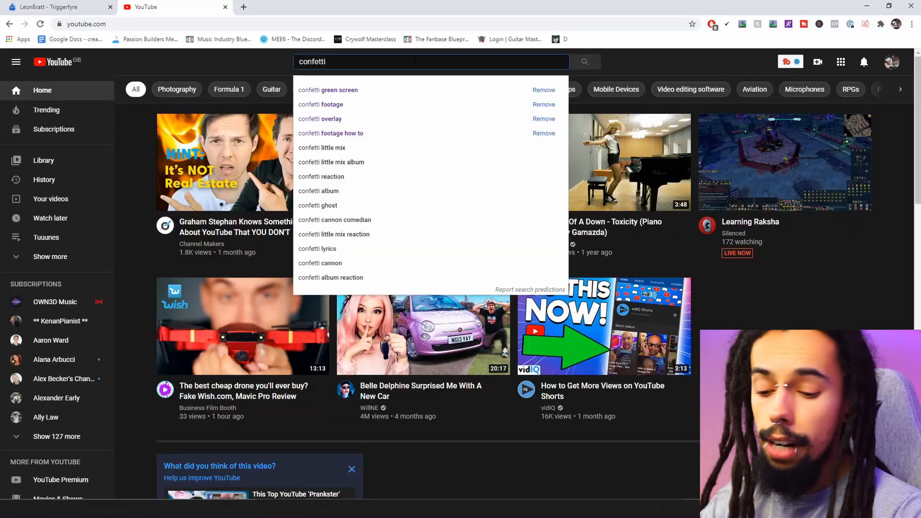
Find 'Confetti Green Screen Effect' via a confetti green screen search, pause it, and select its URL
type("g")
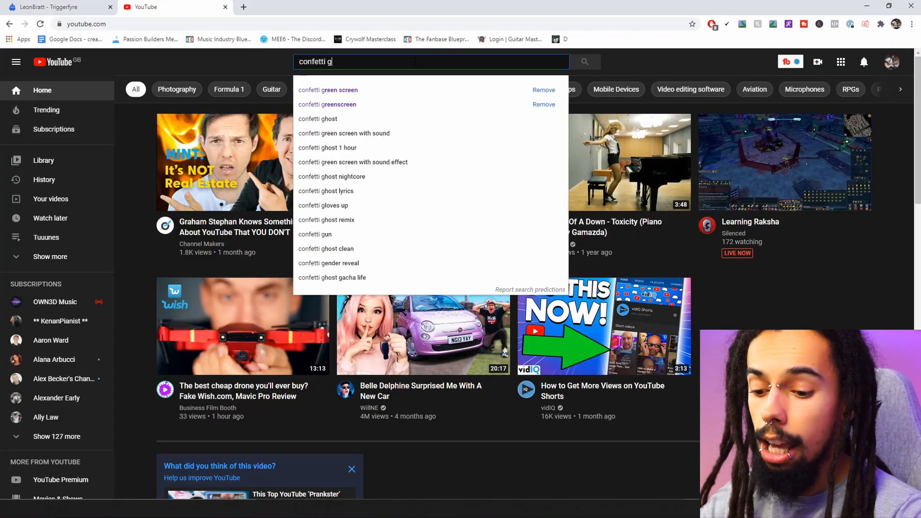
type("reen ")
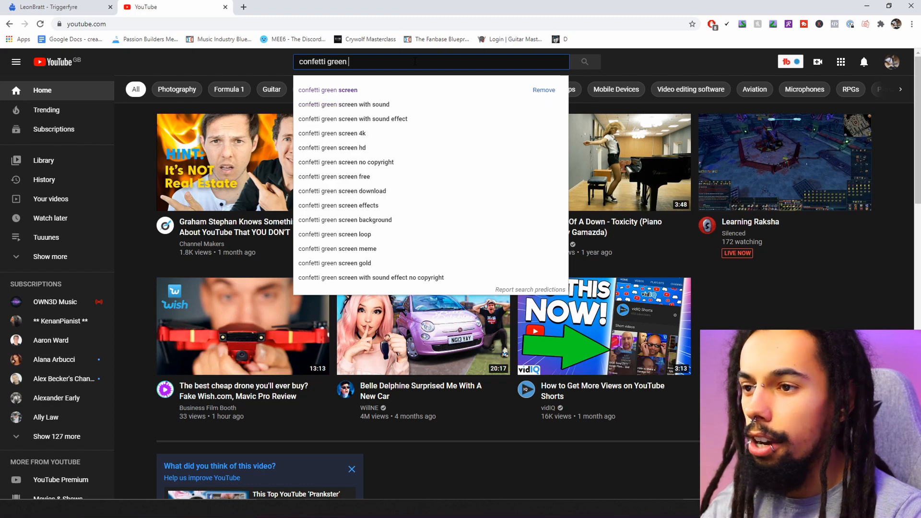
type("screen")
key("Return")
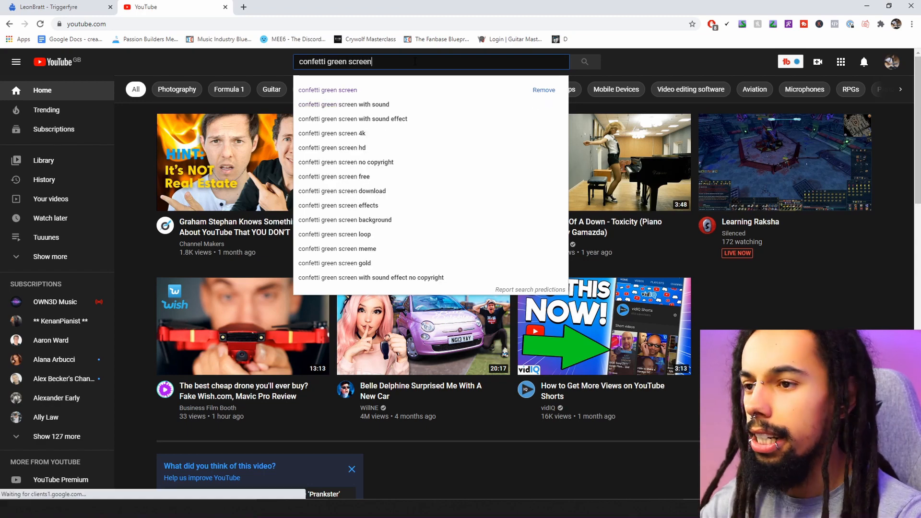
scroll(338, 96, "down", 2)
scroll(338, 96, "down", 1)
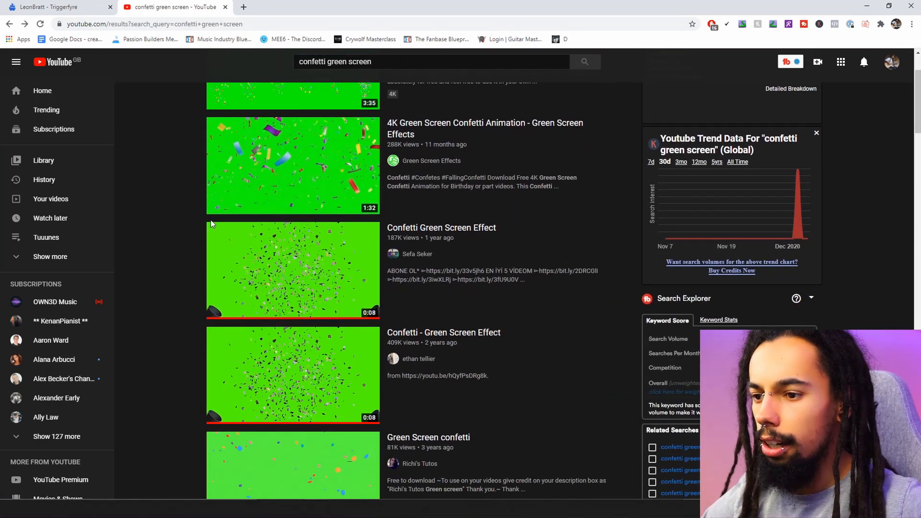
left_click(280, 271)
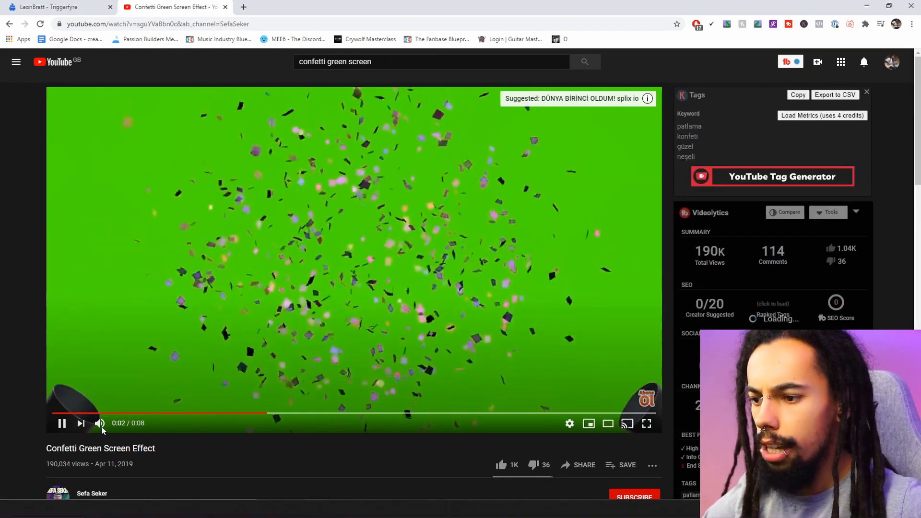
key("space")
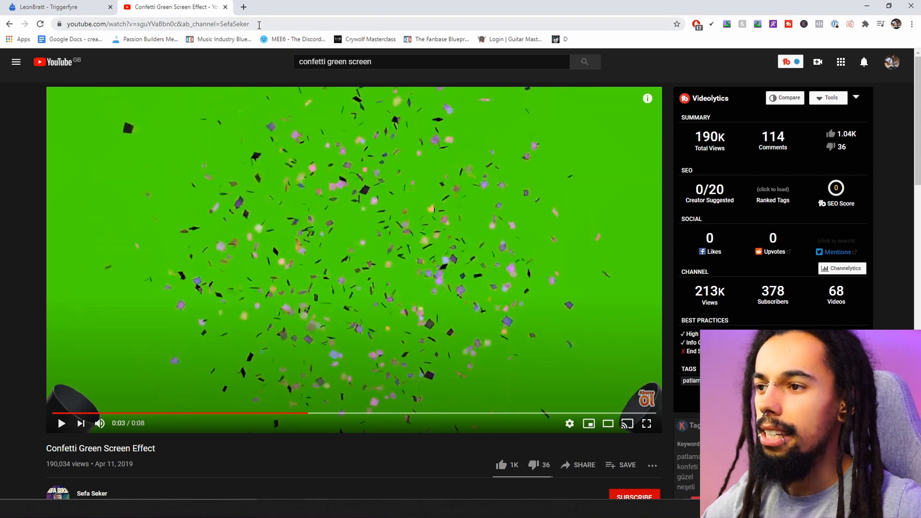
left_click(260, 25)
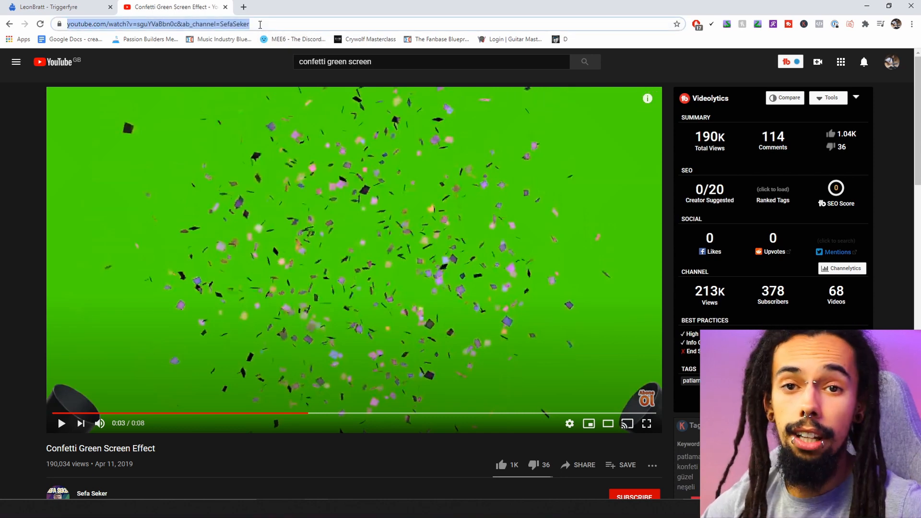
Go to 2conv.com in a new tab and paste the YouTube video link
left_click(245, 7)
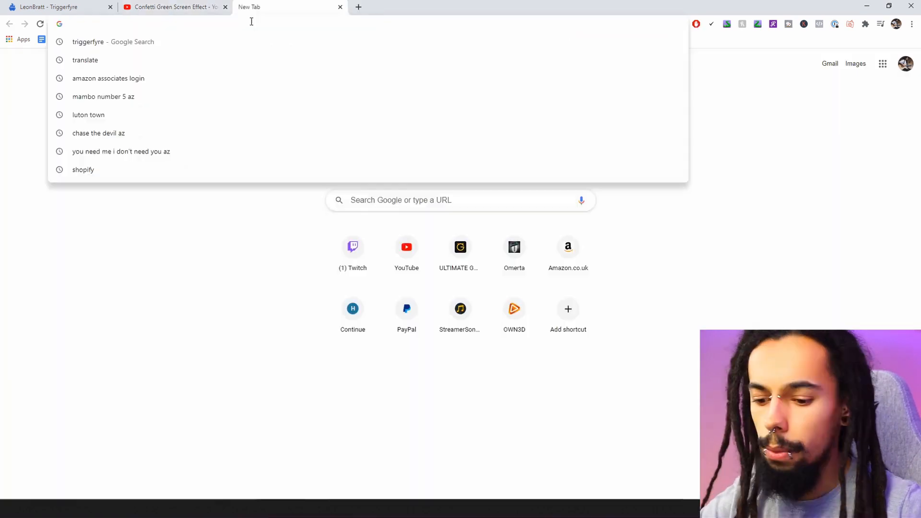
type("2conv.com")
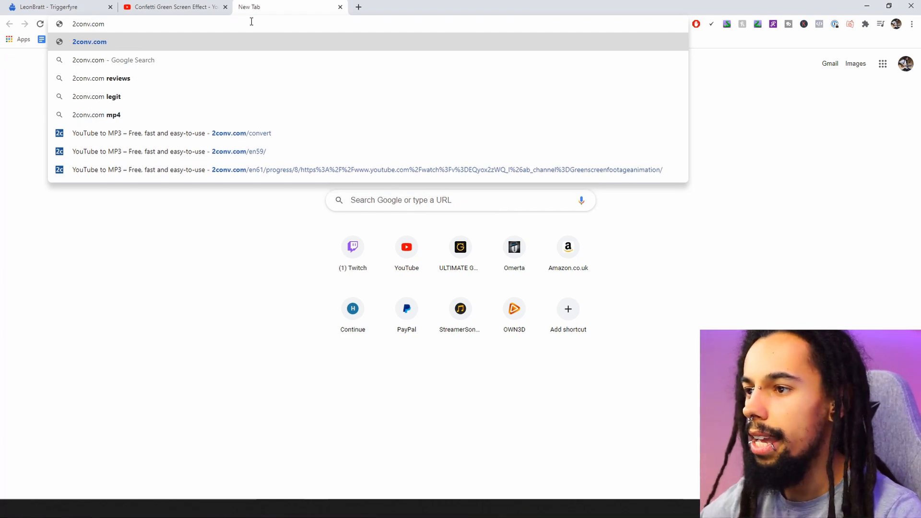
key("Return")
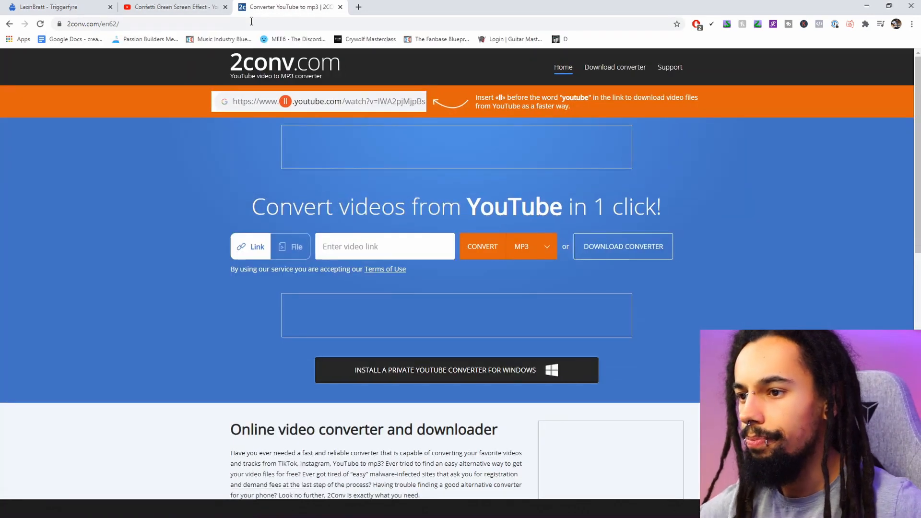
left_click(383, 251)
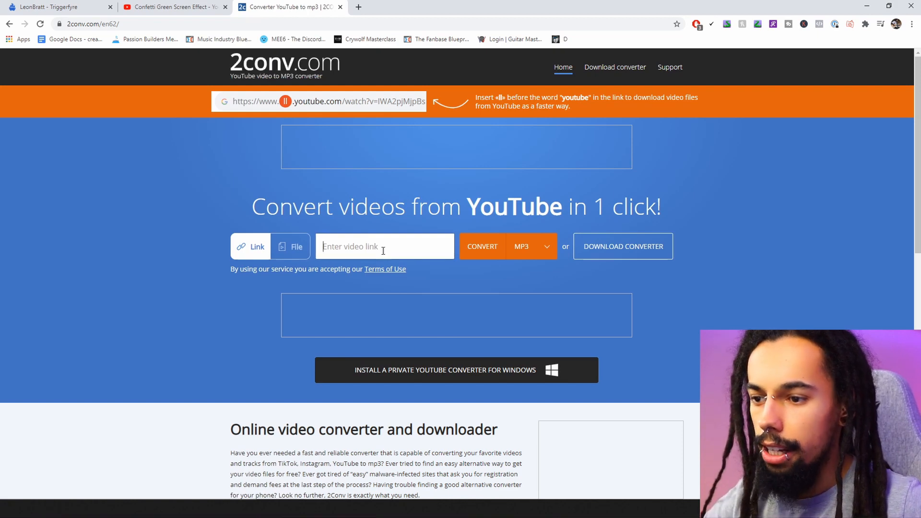
key("ctrl+v")
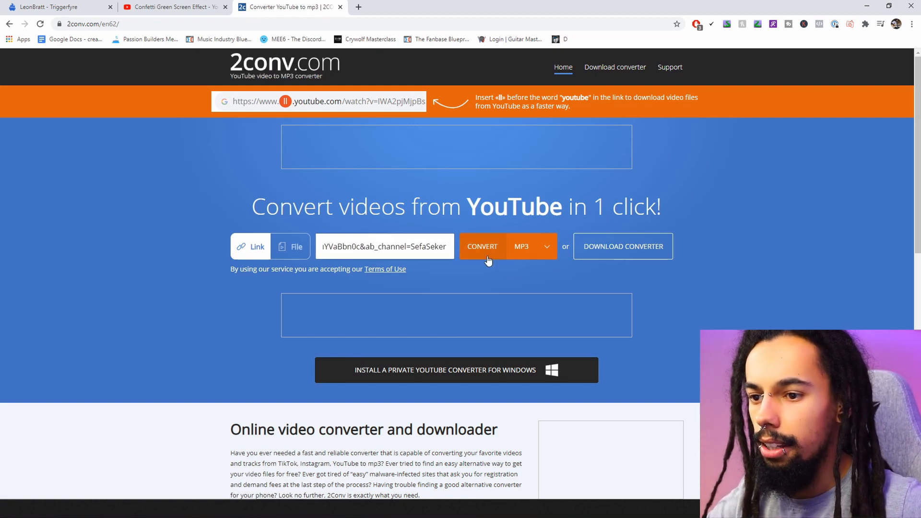
Convert the video to MP4, dismiss the ad popup, and close the converter and YouTube tabs
left_click(544, 250)
left_click(525, 286)
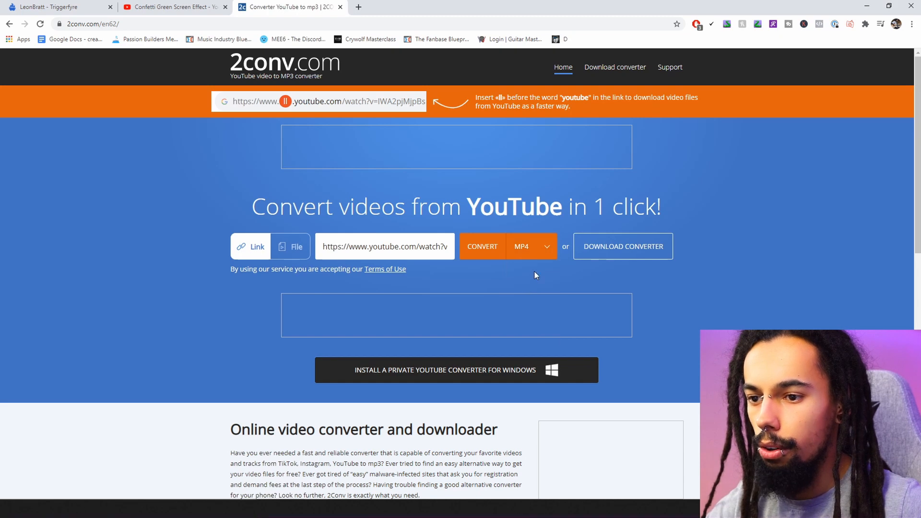
left_click(482, 251)
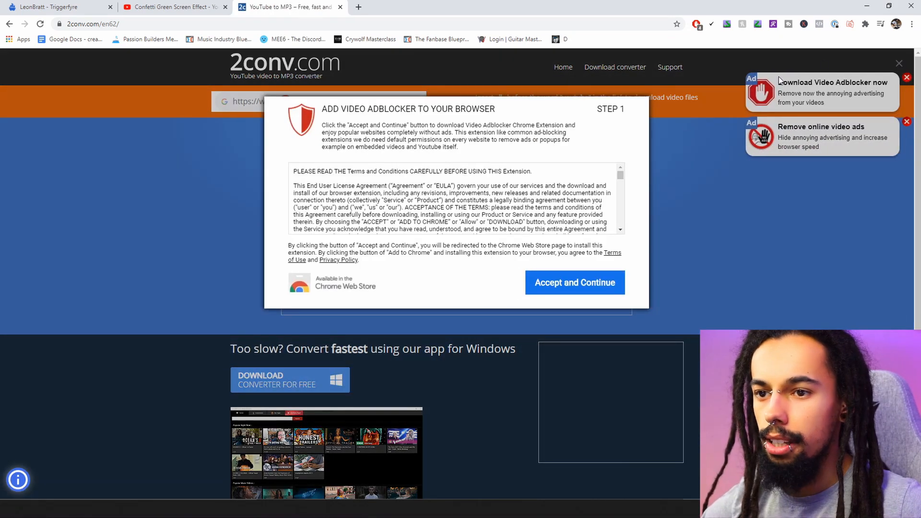
left_click(898, 64)
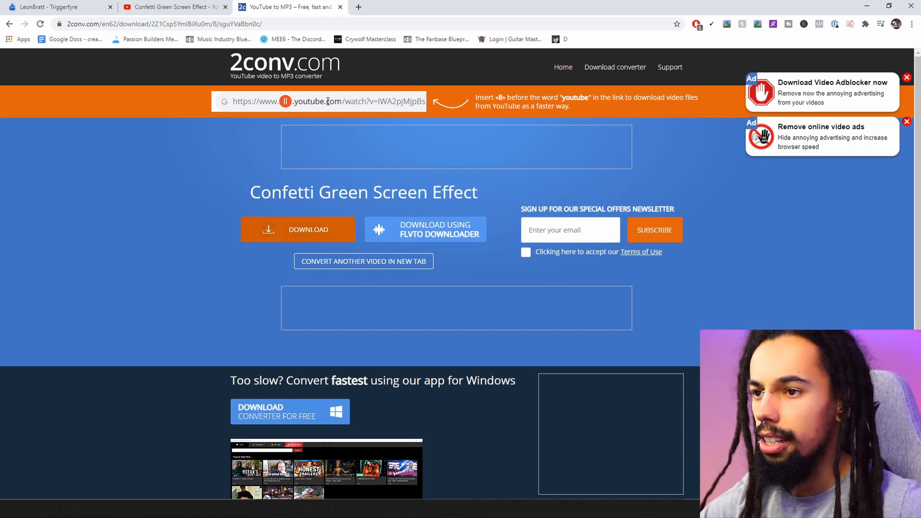
left_click(340, 7)
left_click(225, 6)
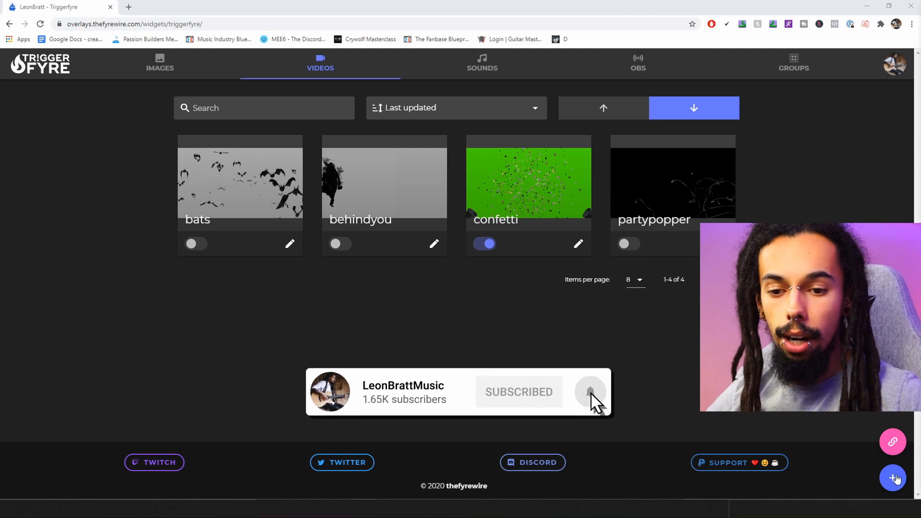
Create a new video trigger using the first green-screen video and edit its 'confetti' command name
left_click(893, 478)
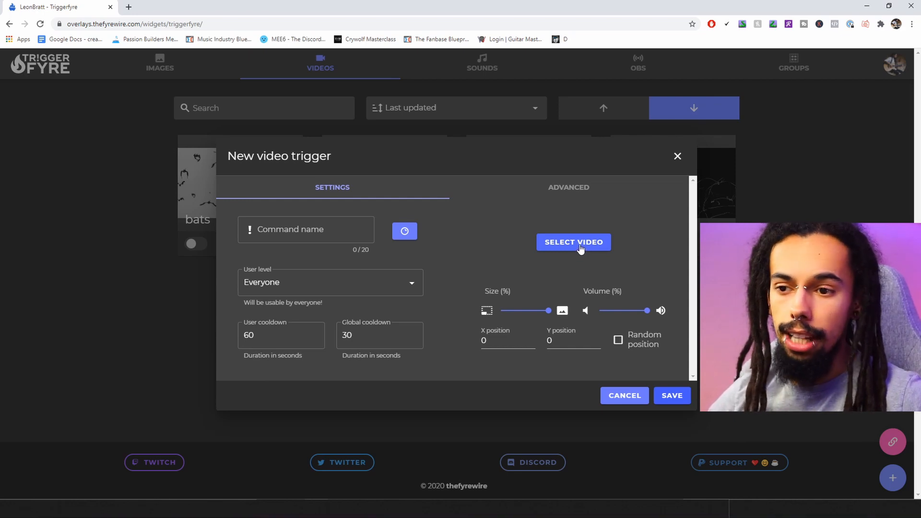
left_click(578, 243)
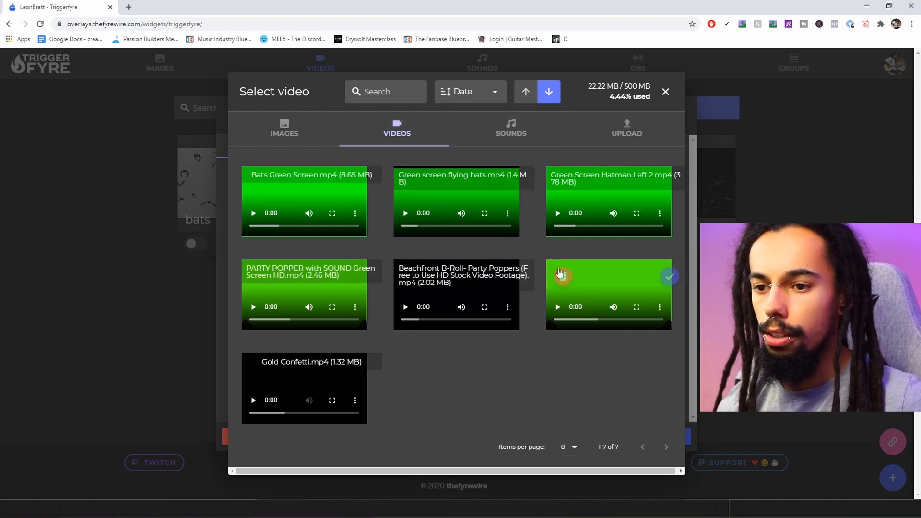
mouse_move(430, 190)
mouse_move(357, 187)
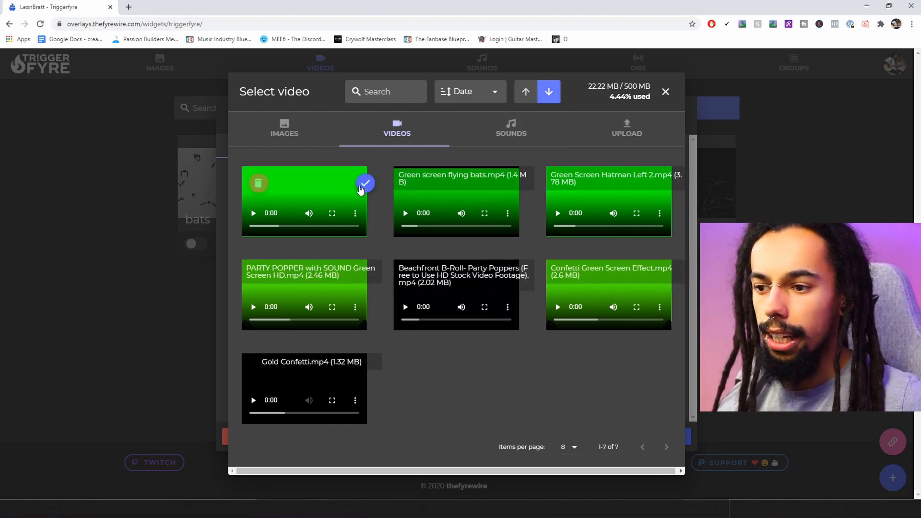
left_click(667, 92)
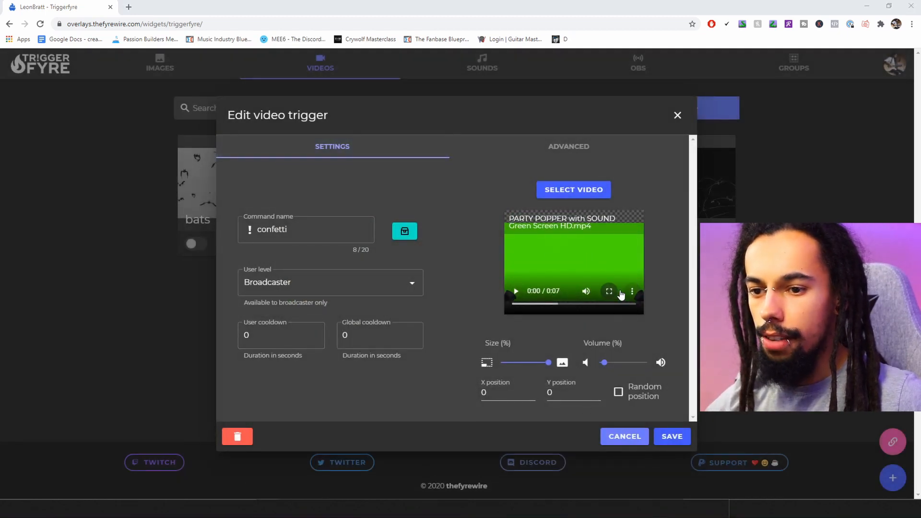
left_click(258, 229)
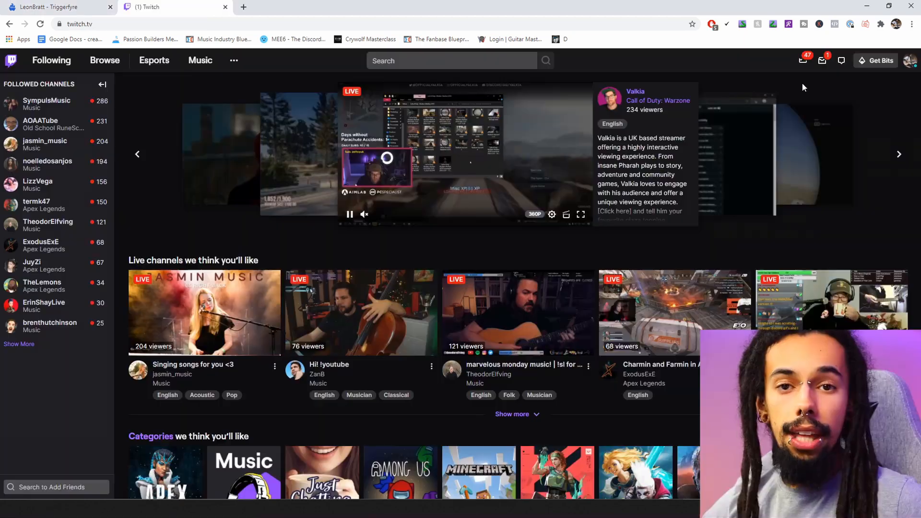
Go from the Creator Dashboard to Community > Channel Points > Manage Rewards & Challenges
left_click(909, 61)
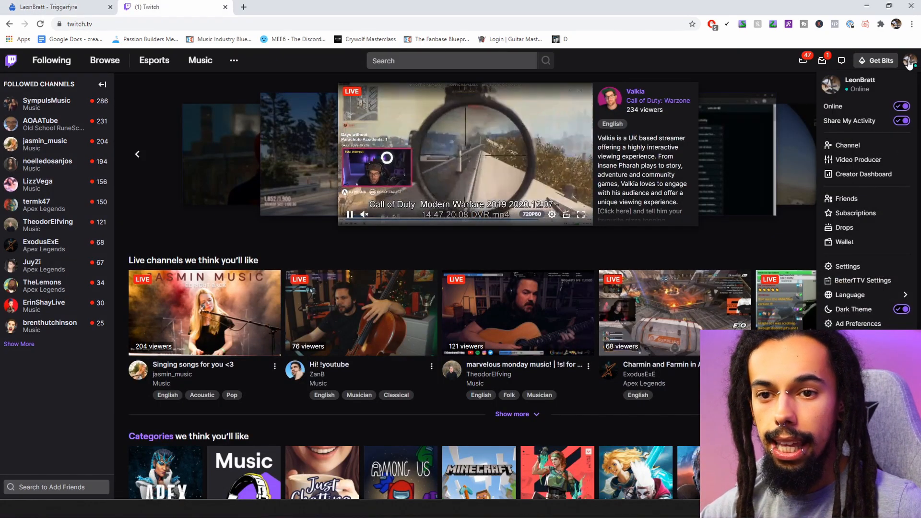
left_click(858, 174)
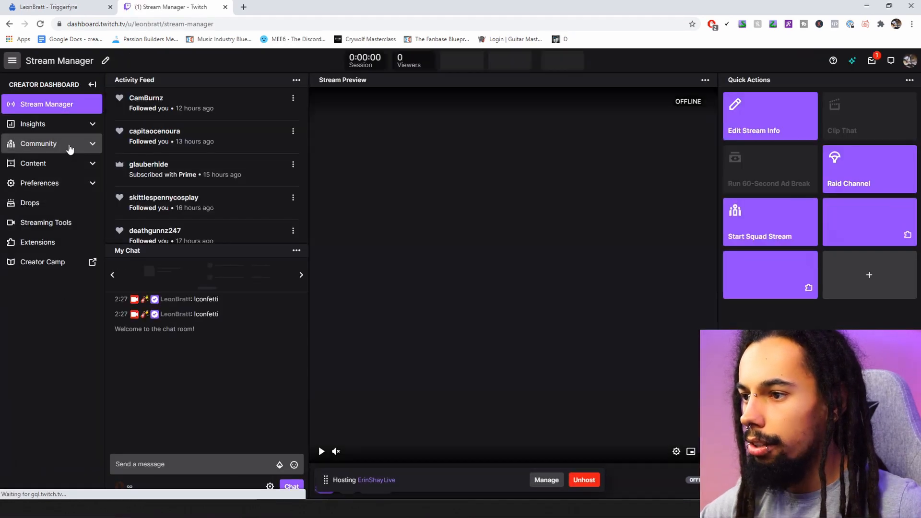
left_click(70, 144)
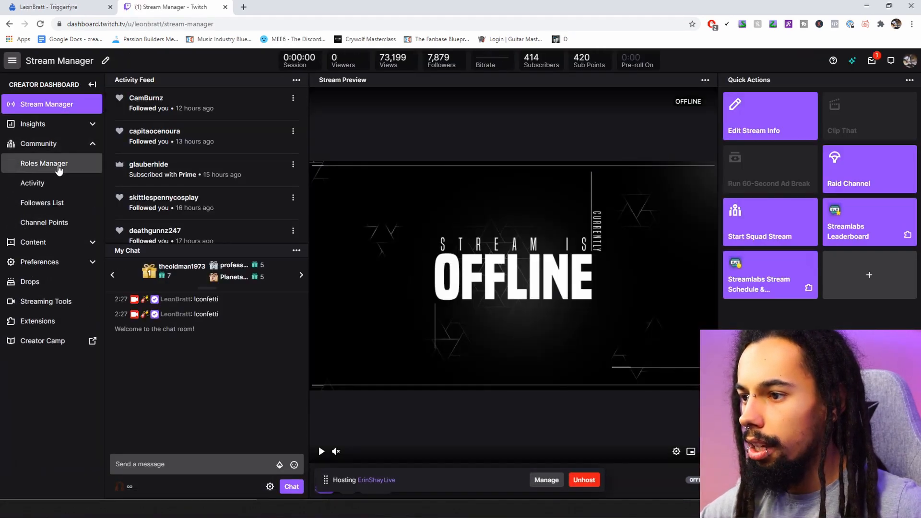
left_click(59, 225)
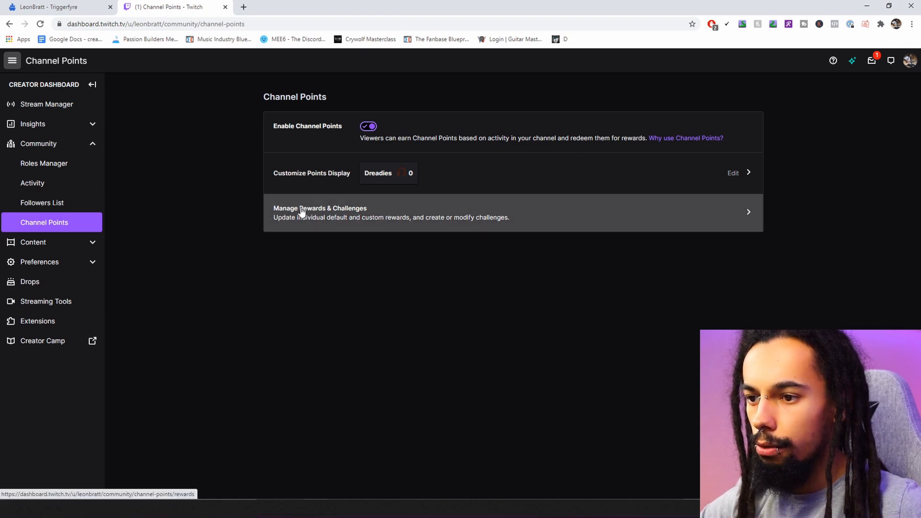
left_click(410, 214)
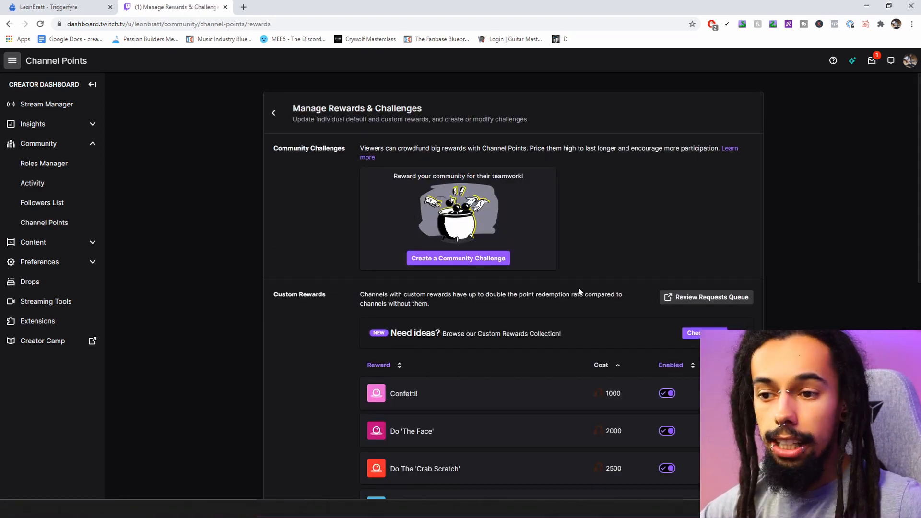
scroll(576, 288, "down", 7)
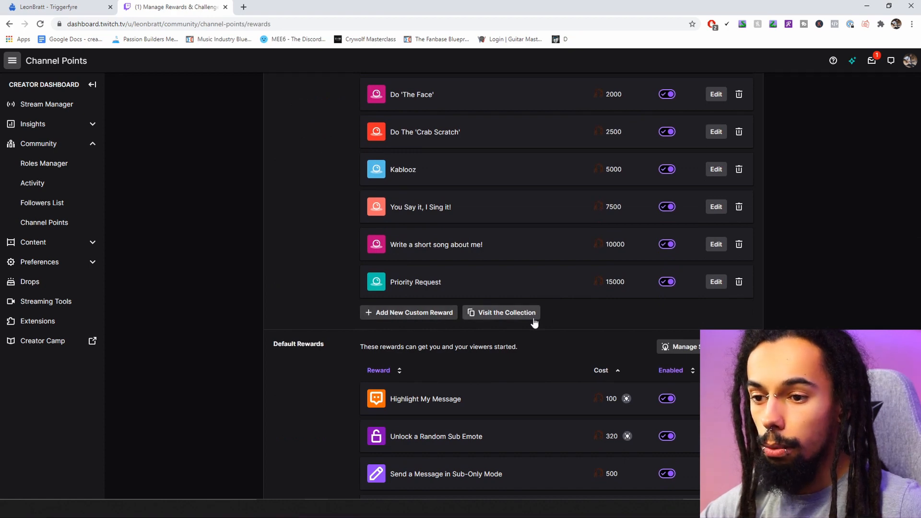
scroll(632, 238, "up", 3)
Check the exact name of the 'Confetti!' reward, then close its editor unchanged
left_click(716, 200)
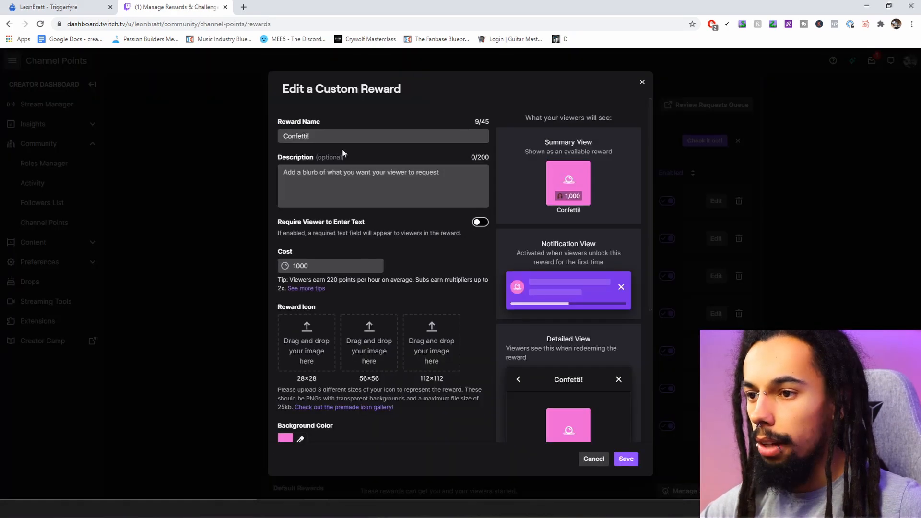
left_click(316, 138)
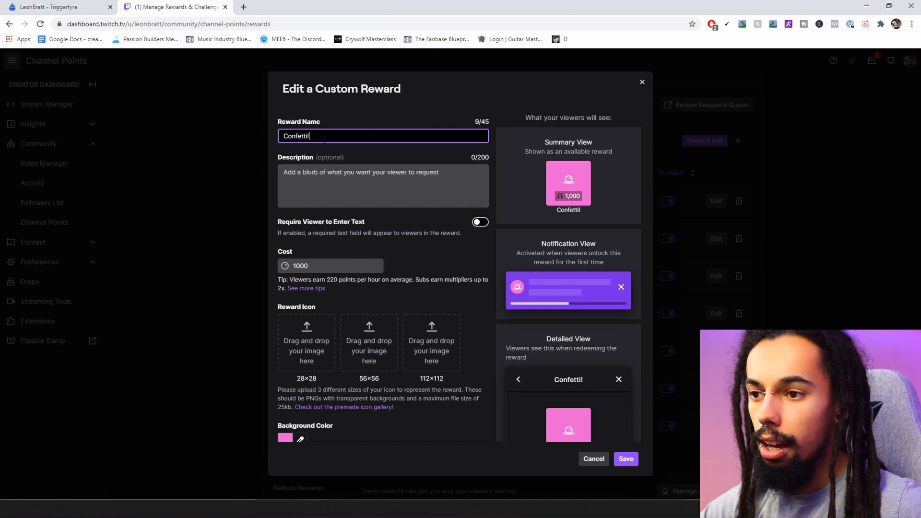
key("ctrl+a")
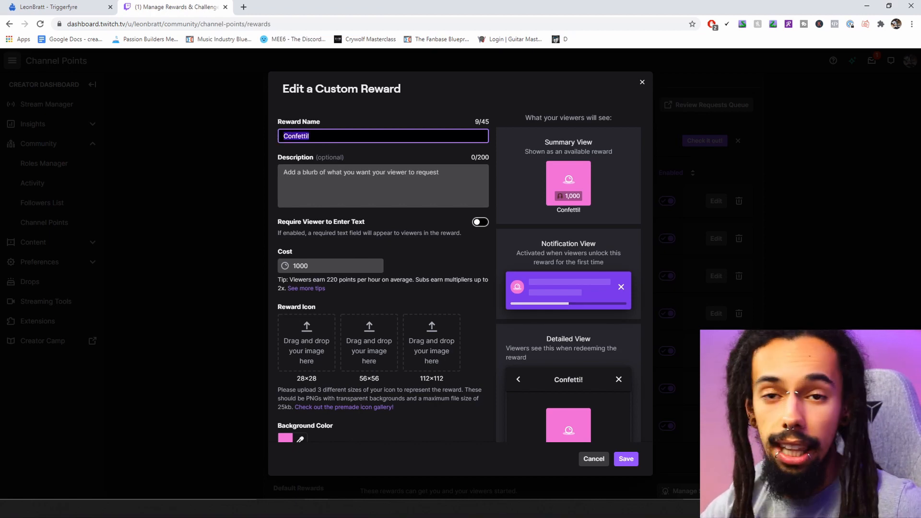
key("Right")
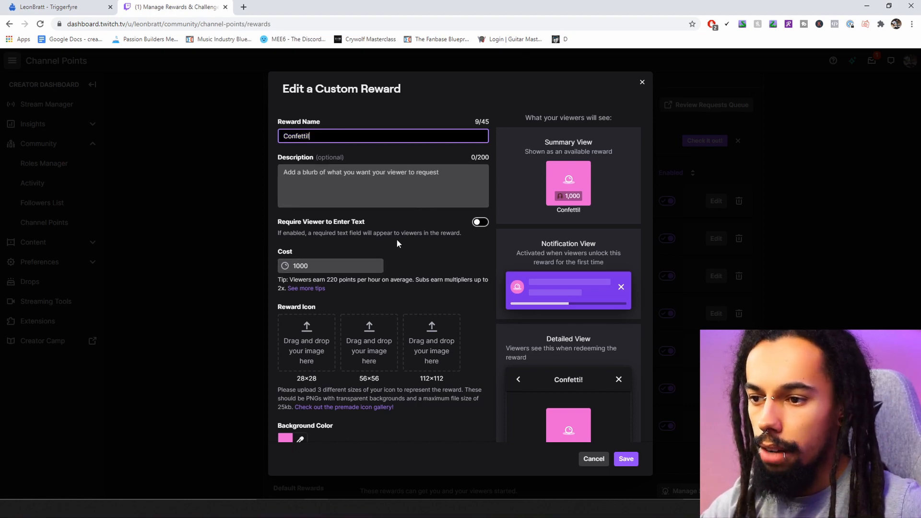
scroll(407, 228, "down", 3)
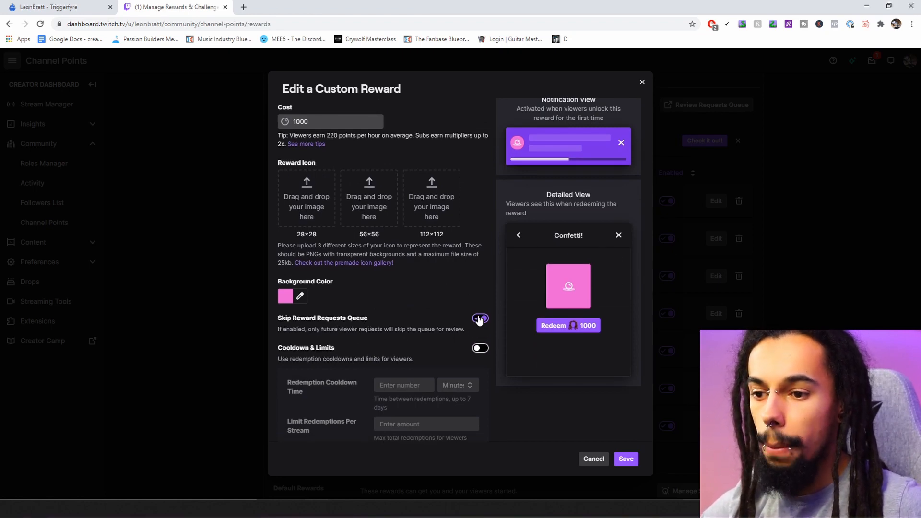
scroll(460, 321, "down", 2)
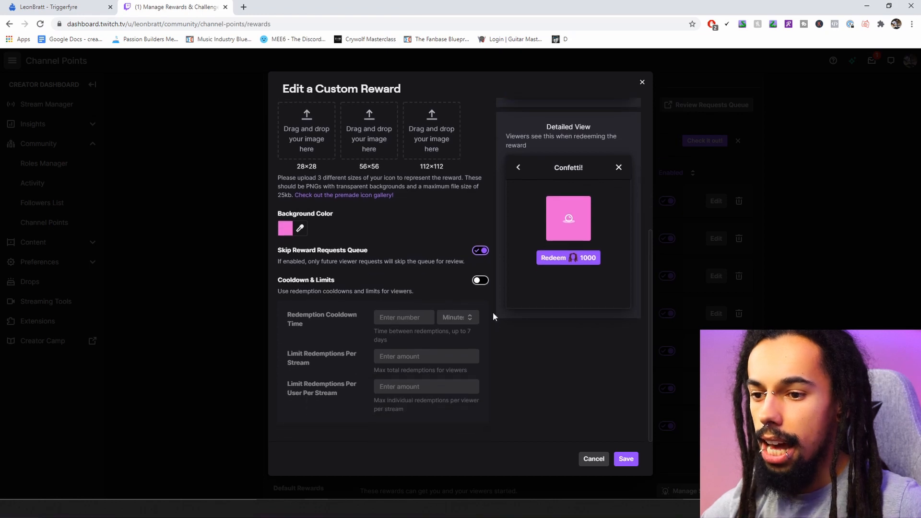
left_click(643, 82)
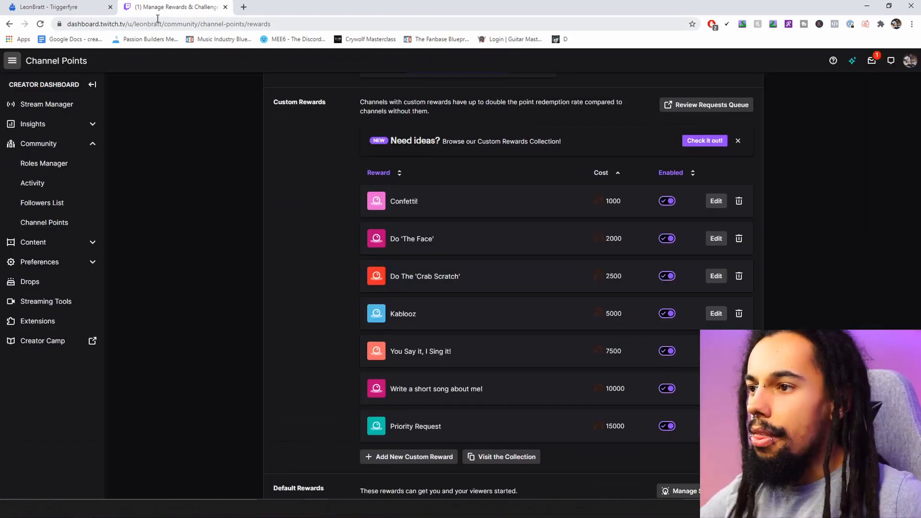
Link the confetti video trigger to the 'Confetti!' reward, keep the command allowed, and save
left_click(74, 7)
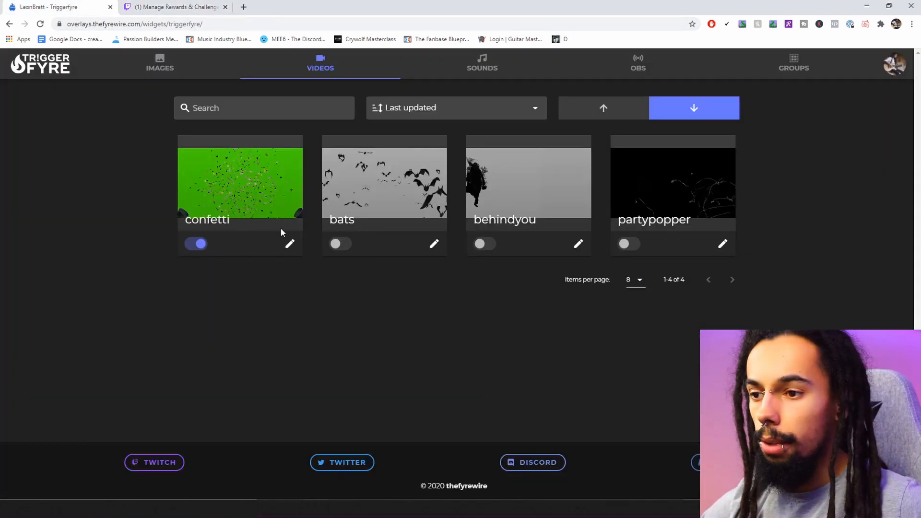
left_click(290, 244)
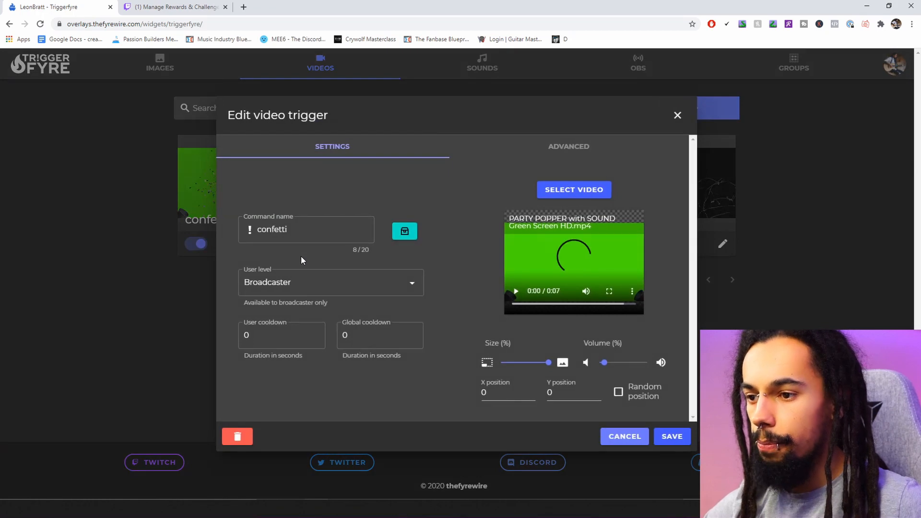
left_click(403, 231)
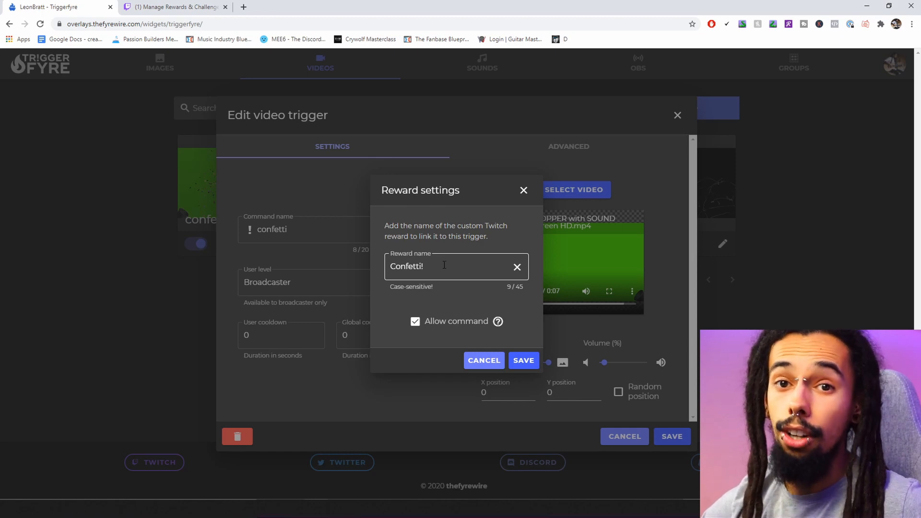
left_click_drag(437, 268, 379, 271)
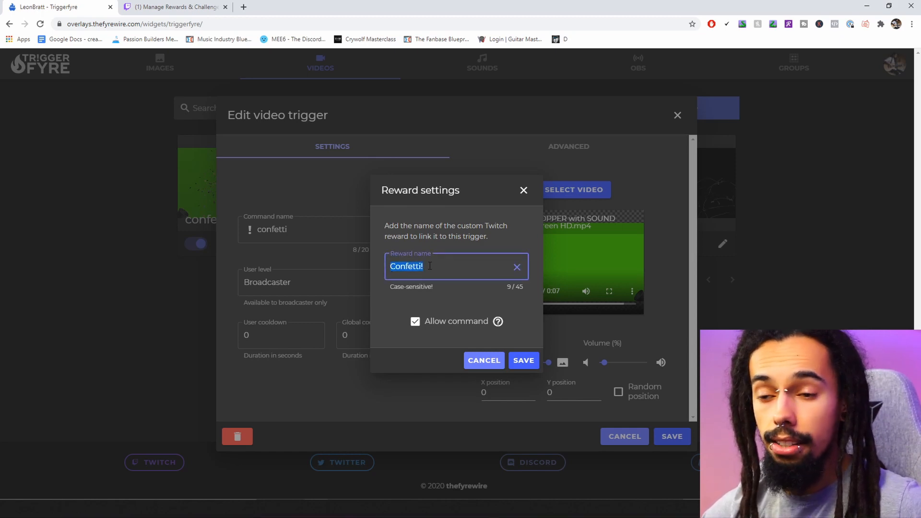
left_click(449, 268)
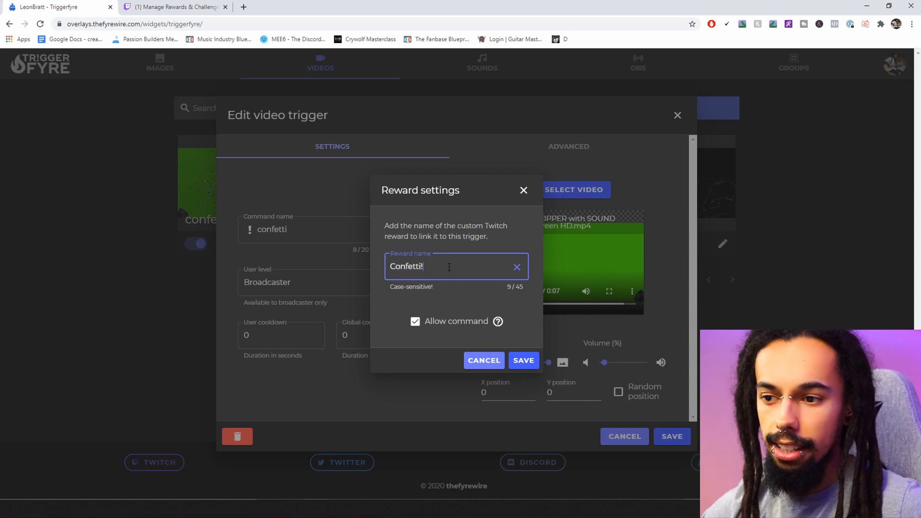
left_click(415, 321)
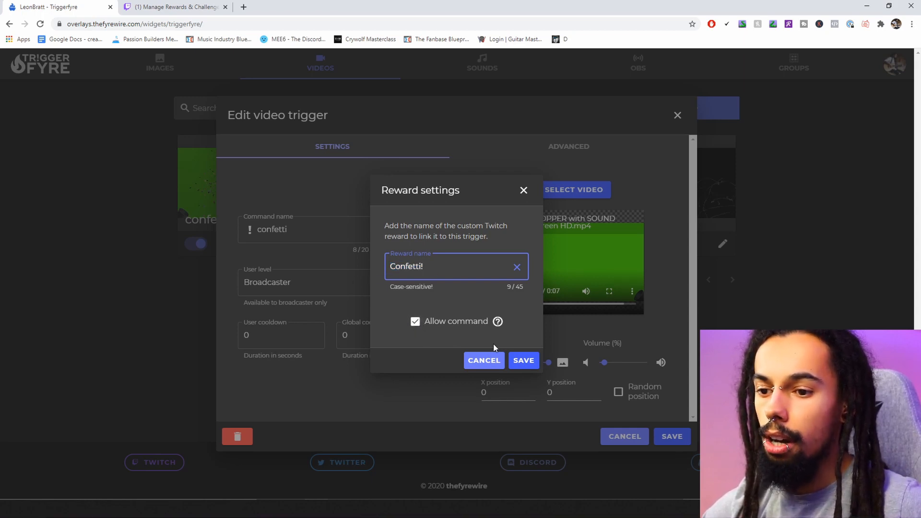
left_click(524, 360)
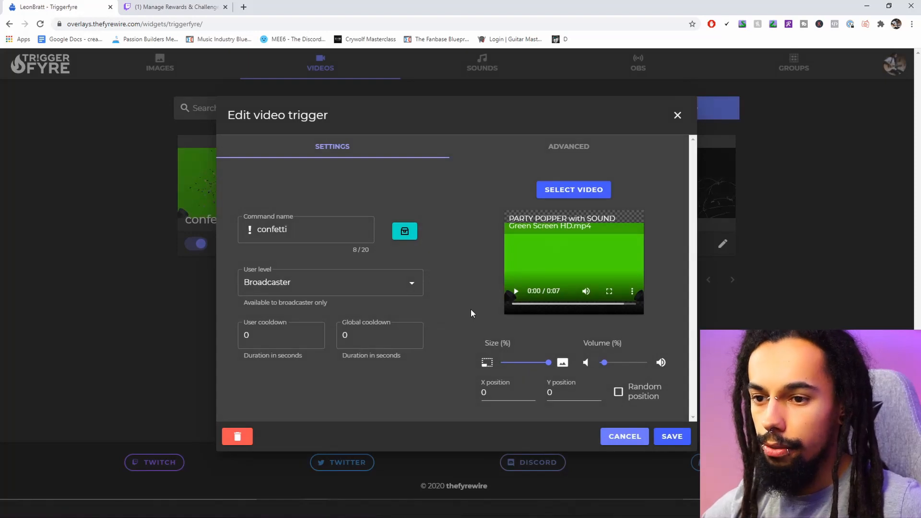
left_click(674, 437)
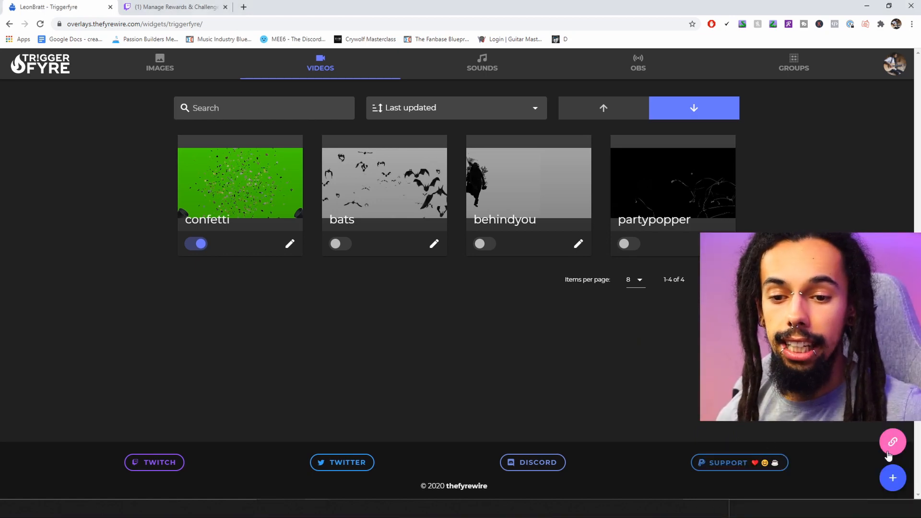
Copy the overlay URL from Triggerfyre's Overlay dialog
left_click(893, 442)
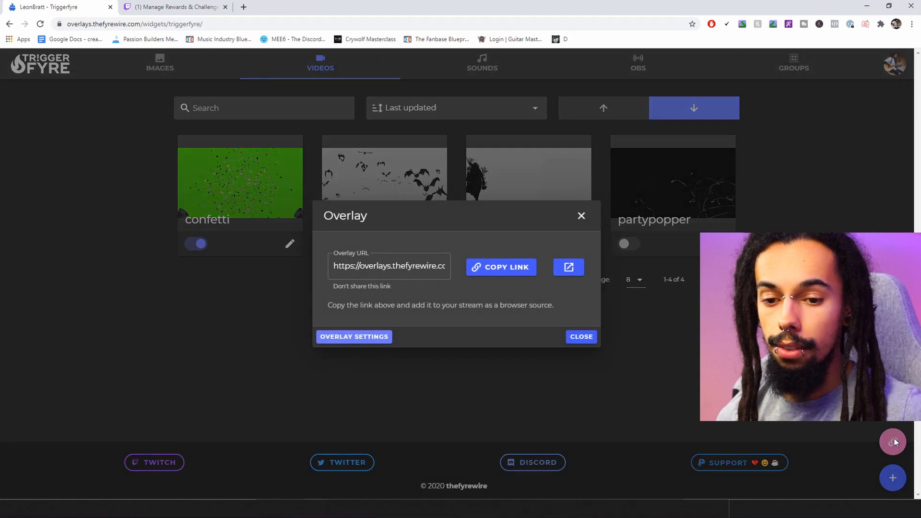
left_click(511, 272)
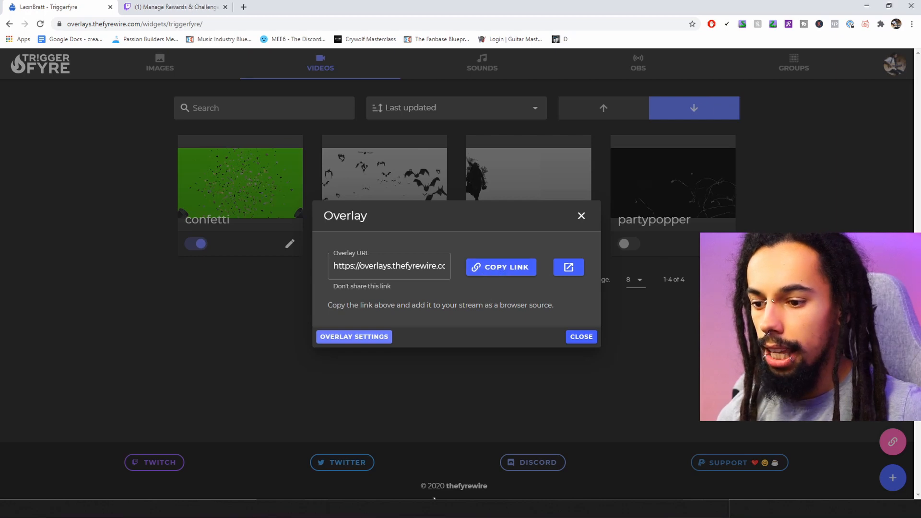
left_click(375, 509)
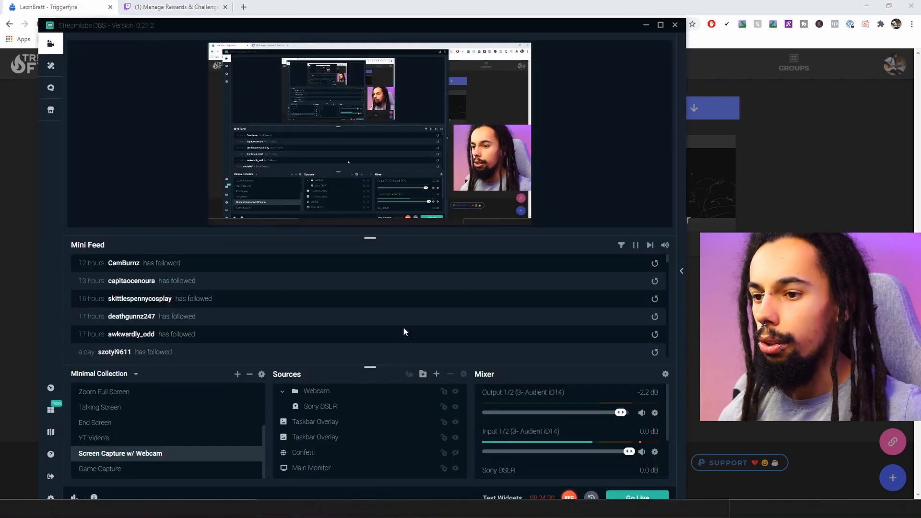
Add a new Browser Source named 'Confetti Test' to the Streamlabs OBS scene
left_click_drag(550, 30, 554, 38)
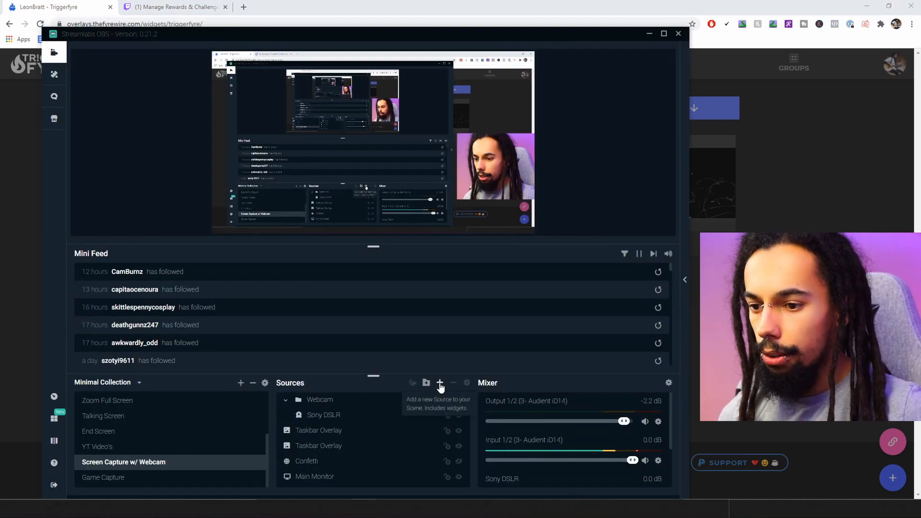
left_click(439, 387)
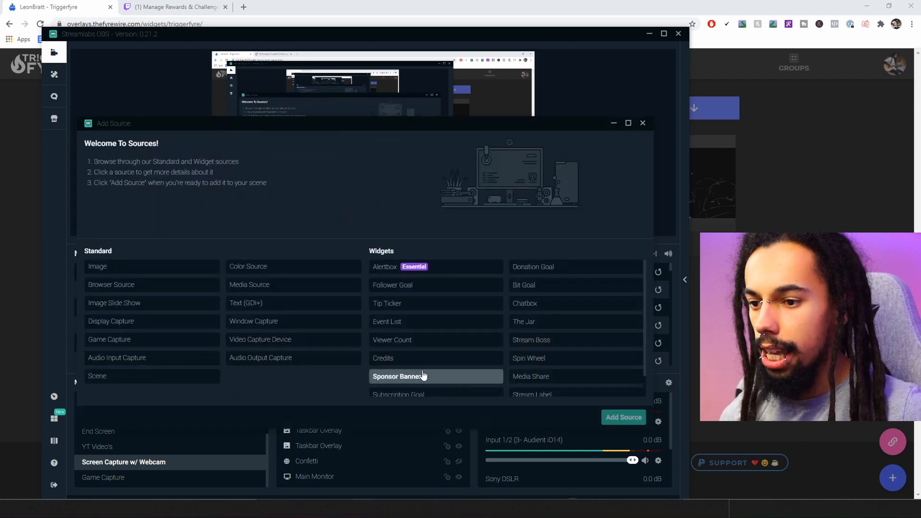
left_click(112, 287)
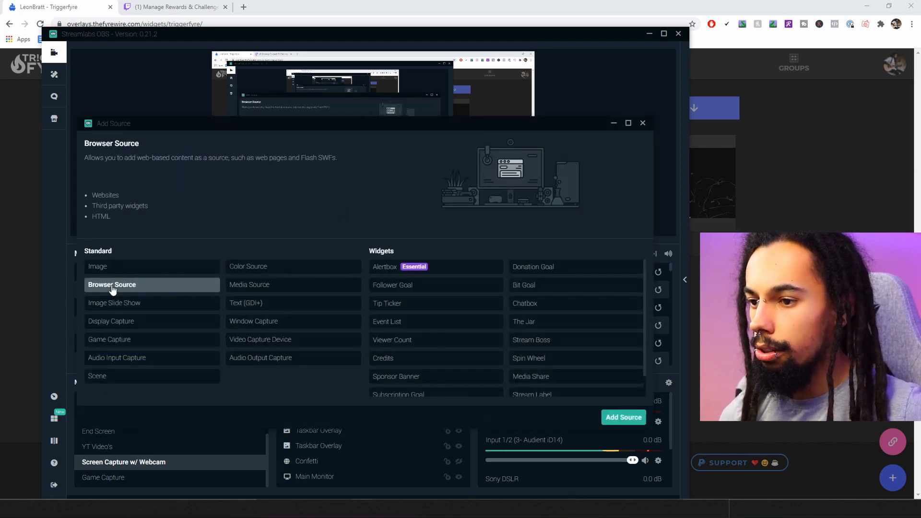
left_click(622, 417)
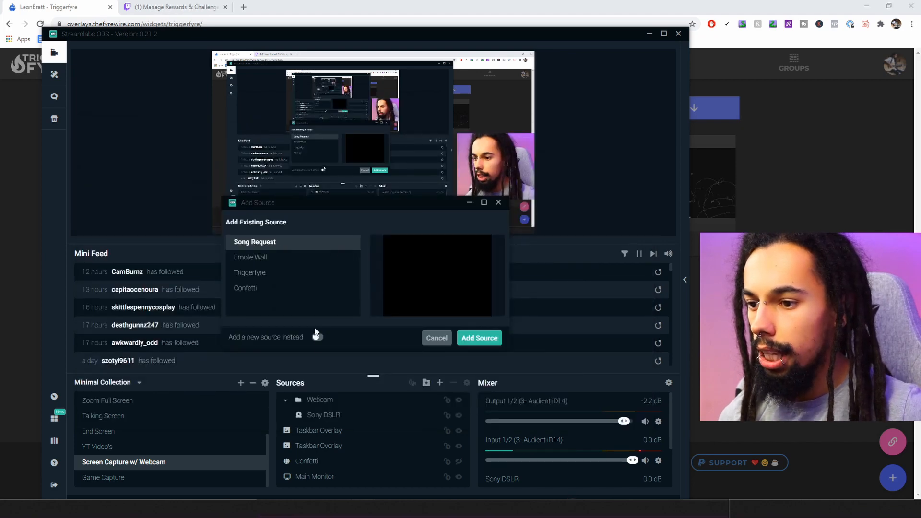
left_click(317, 336)
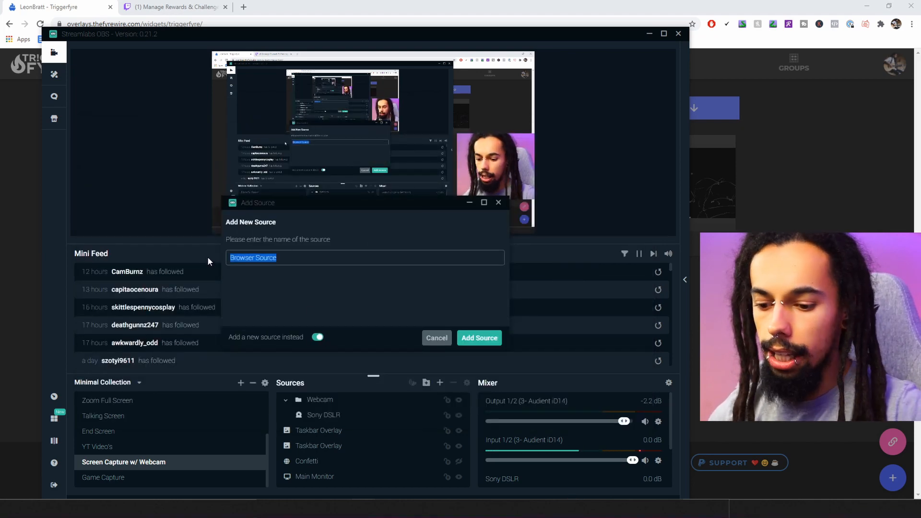
type("Confetti")
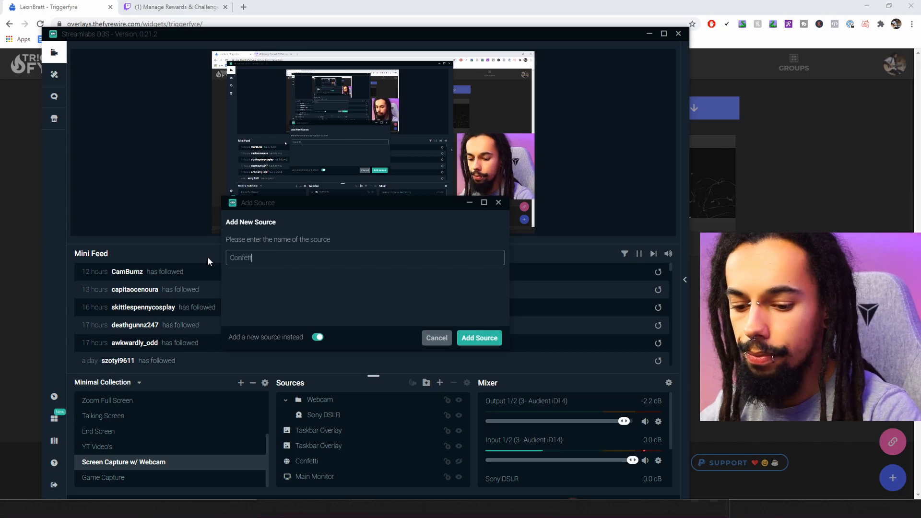
type(" Test")
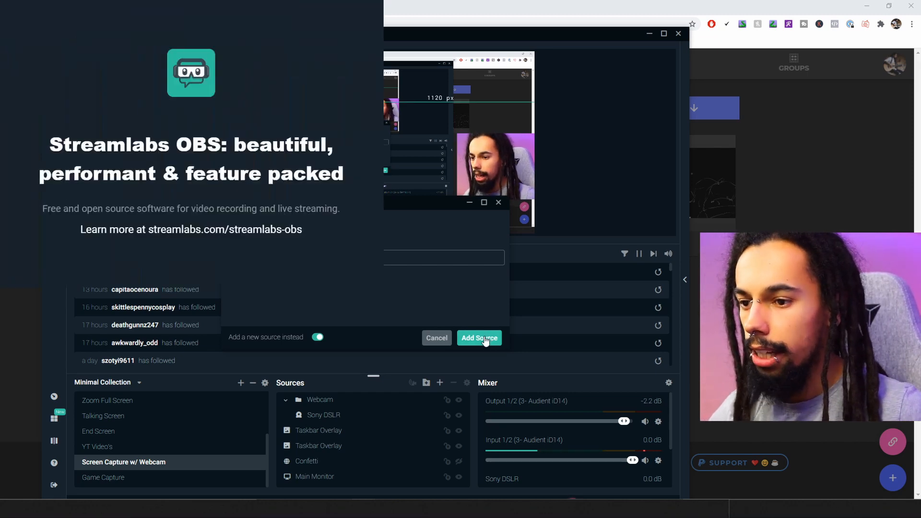
left_click(487, 338)
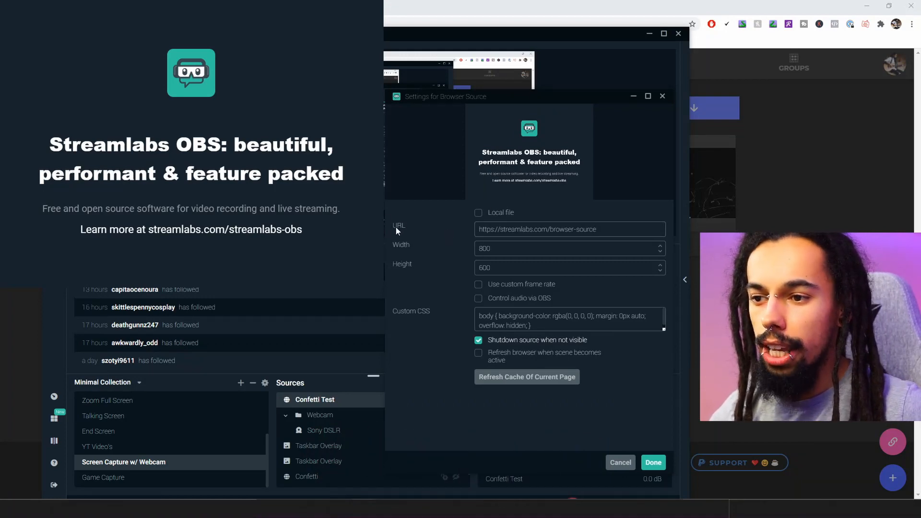
Paste the overlay link as Confetti Test's URL, set width 1920 and height 1080, and confirm
left_click_drag(480, 230, 605, 229)
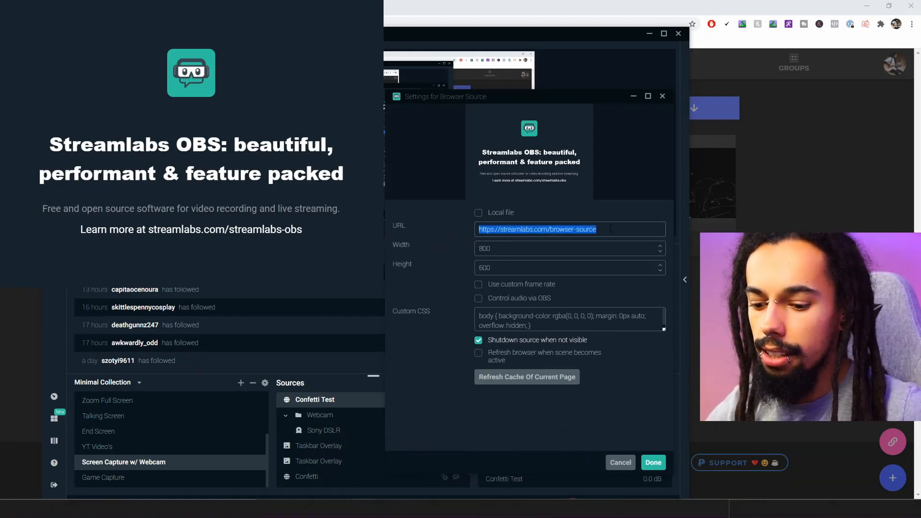
key("ctrl+v")
left_click(503, 248)
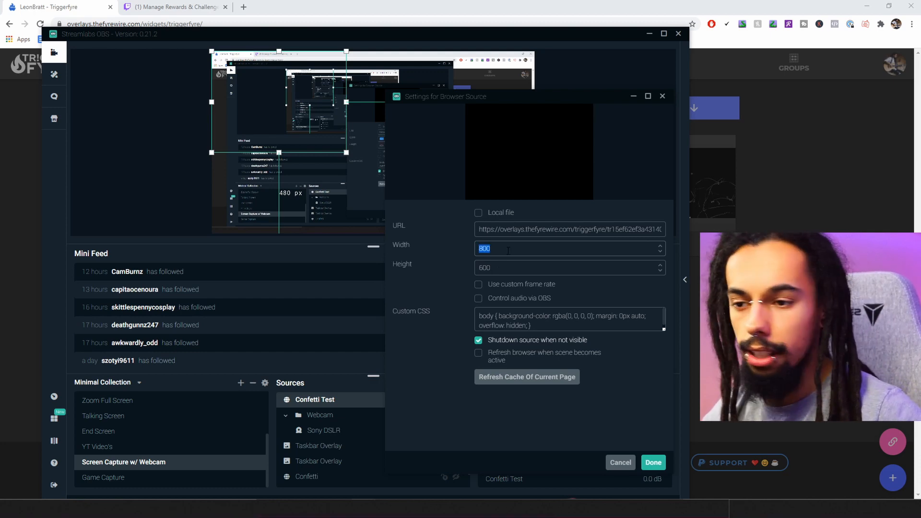
type("1920")
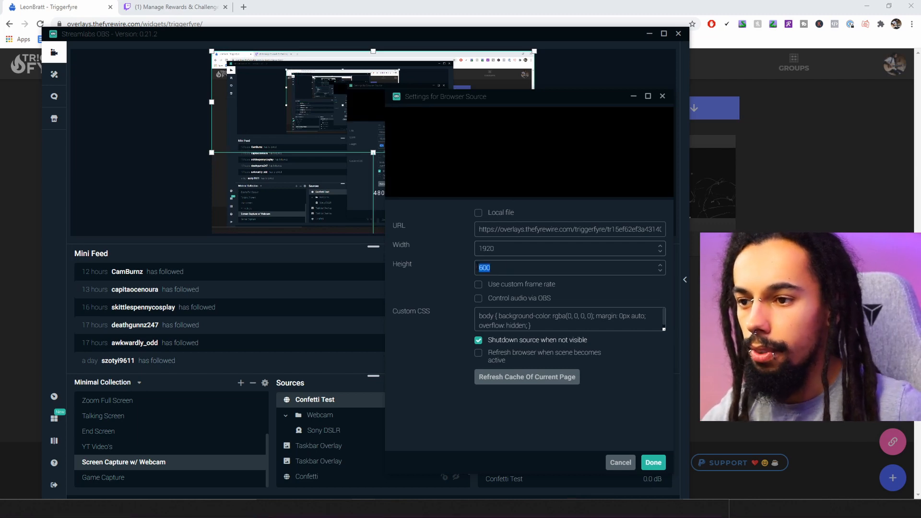
type("1080")
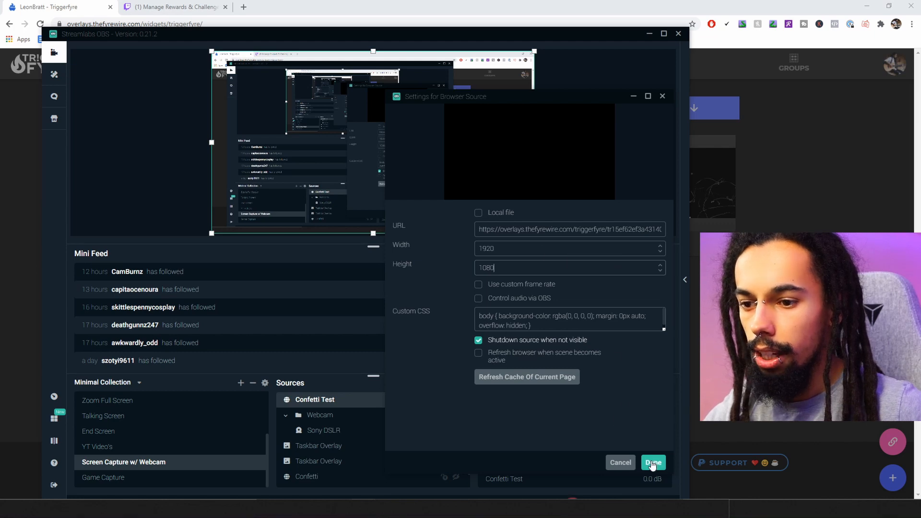
left_click(653, 463)
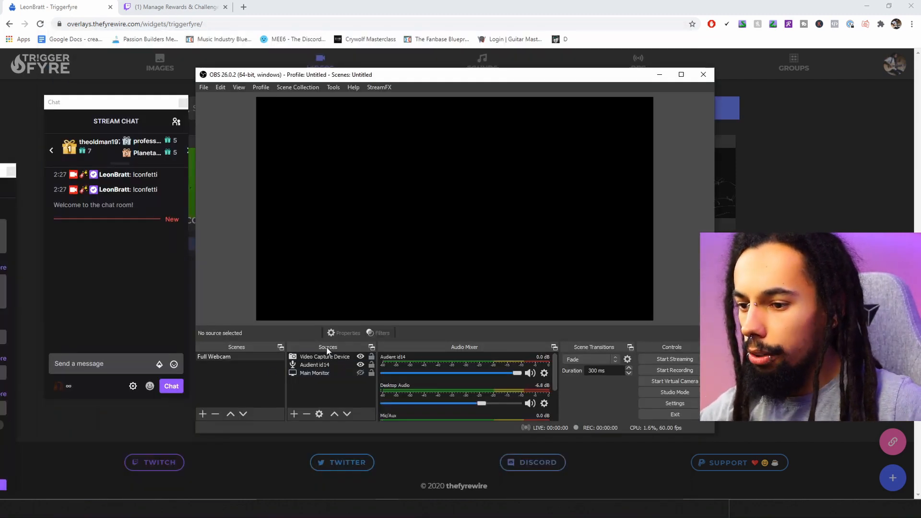
Add a Browser source named 'Confetti Test' to OBS Studio's Full Webcam scene
left_click(295, 414)
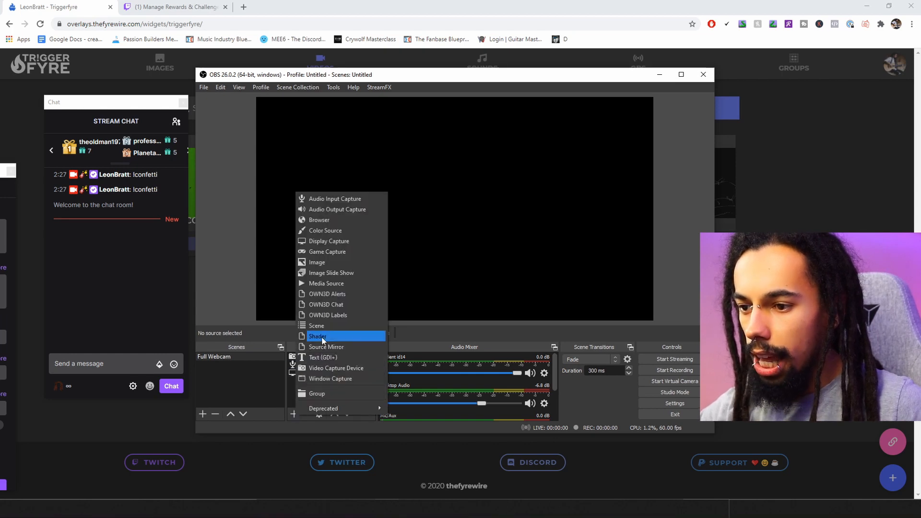
left_click(331, 220)
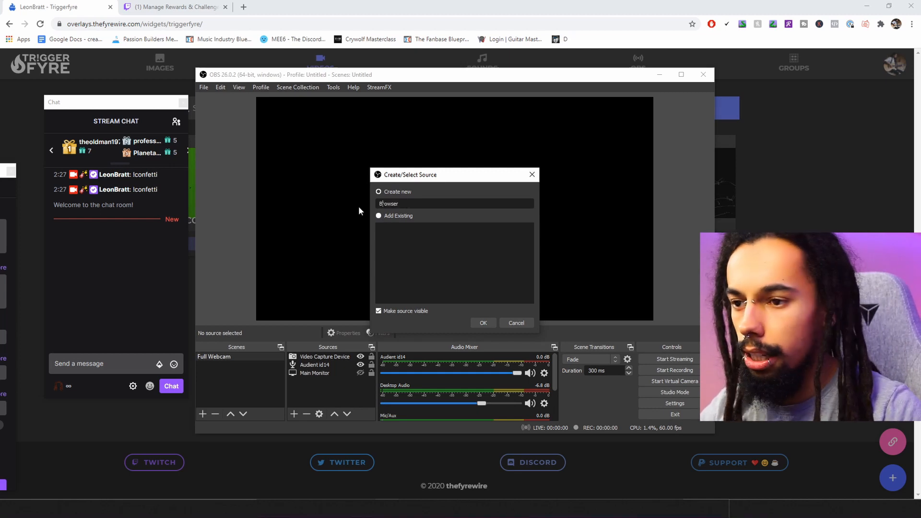
key("End")
key("BackSpace")
key("BackSpace")
key("BackSpace")
key("BackSpace")
key("BackSpace")
key("BackSpace")
key("BackSpace")
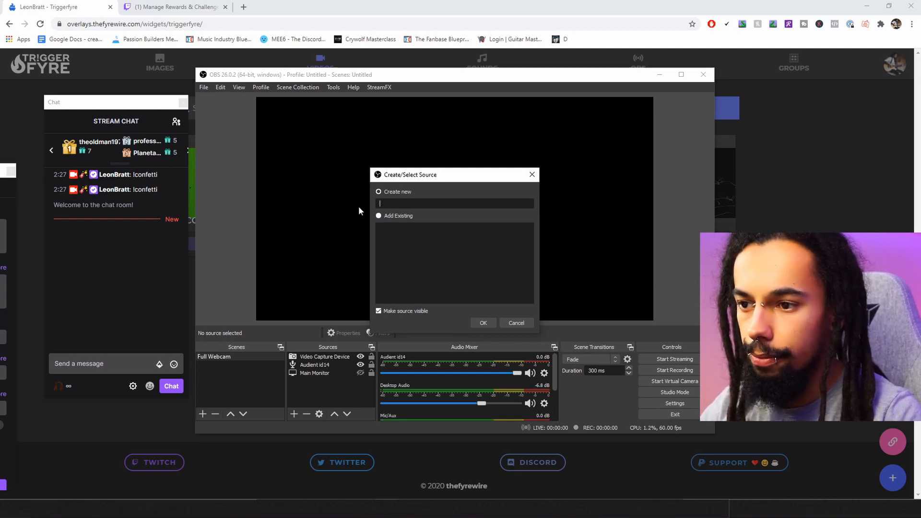
type("Confetti Test")
left_click(483, 323)
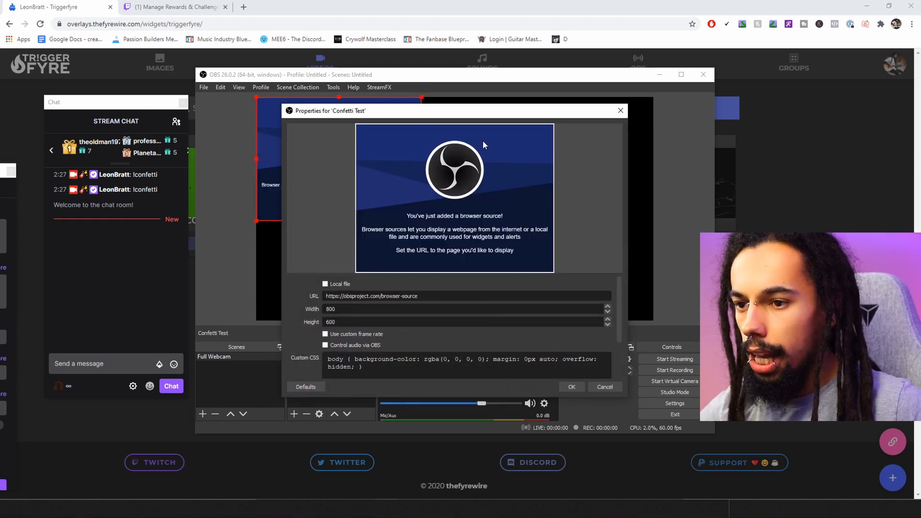
Point Confetti Test at the pasted Triggerfyre overlay URL at 1920×1080, then minimize OBS Studio
left_click_drag(419, 296, 303, 287)
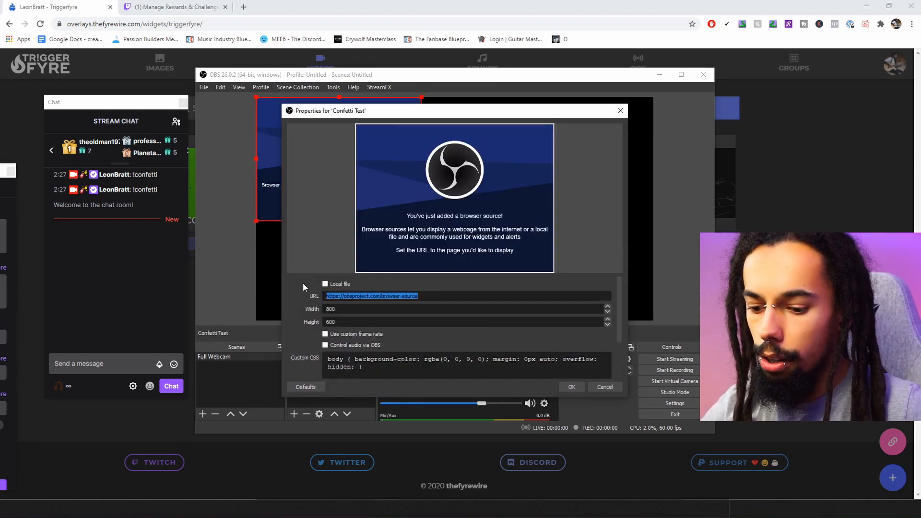
key("ctrl+v")
key("Tab")
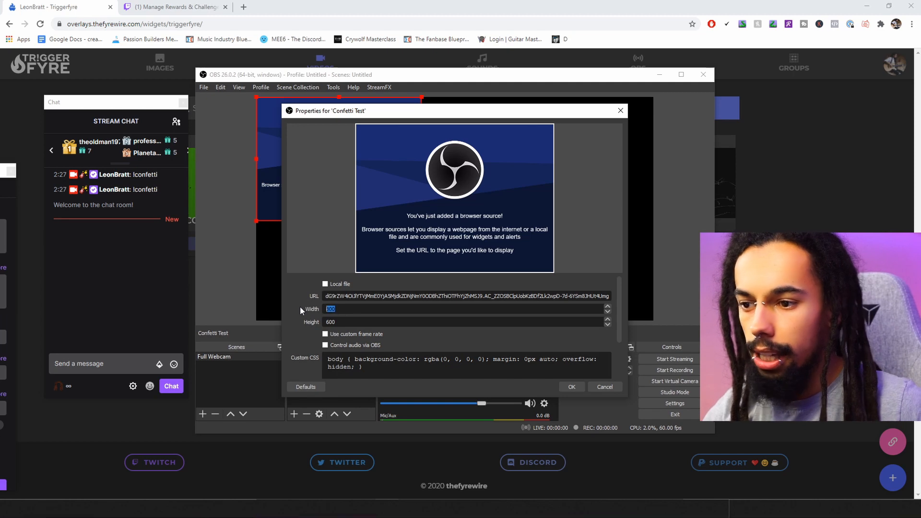
type("1920")
key("Tab")
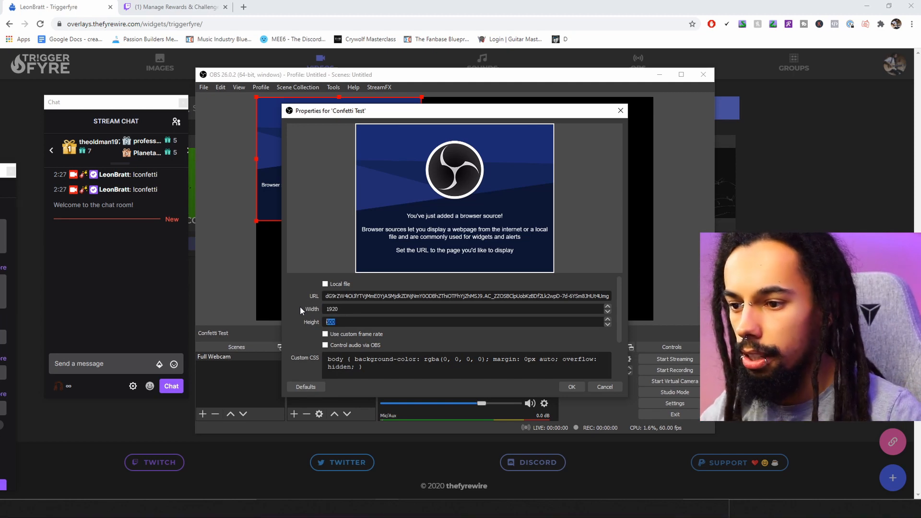
type("1080")
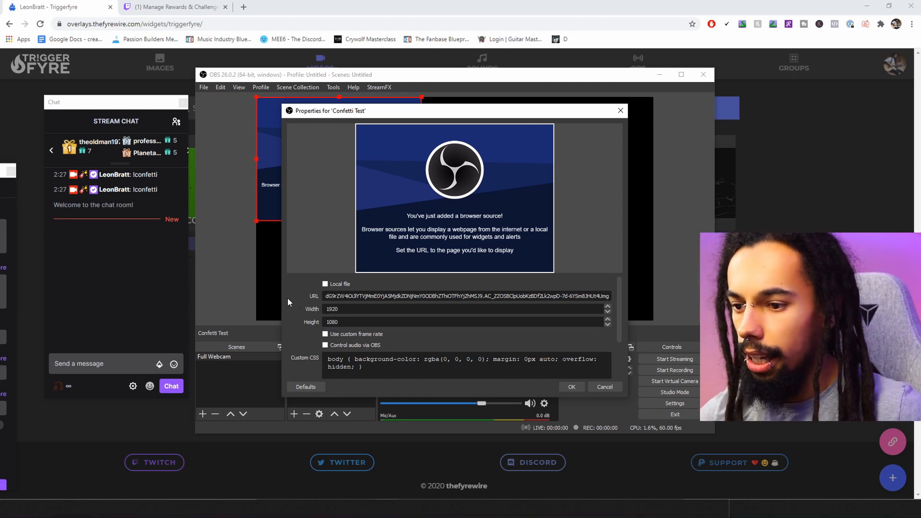
left_click(575, 387)
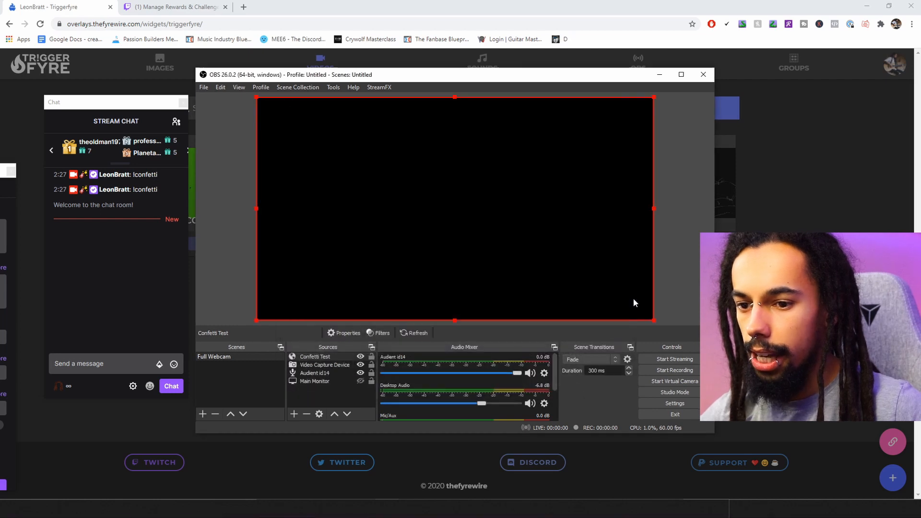
left_click(674, 268)
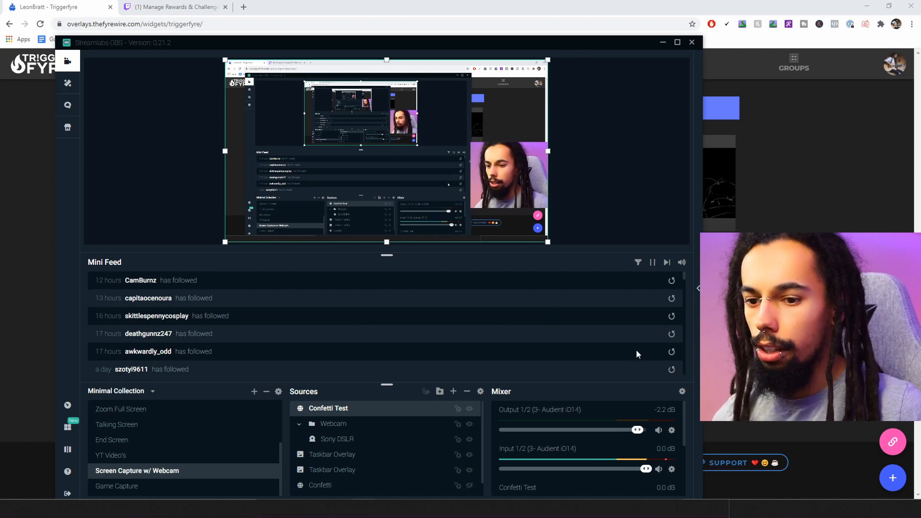
Open the stream chat panel and send a third !confetti message
left_click(698, 288)
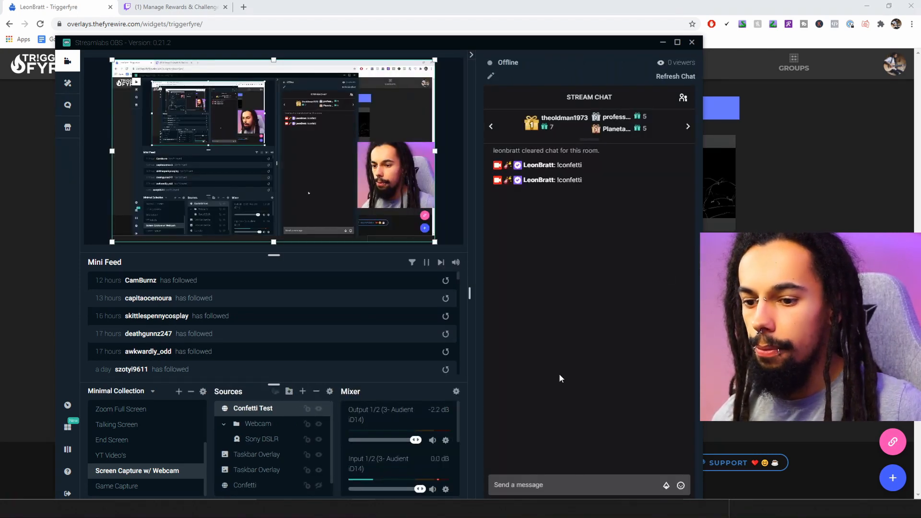
left_click(558, 485)
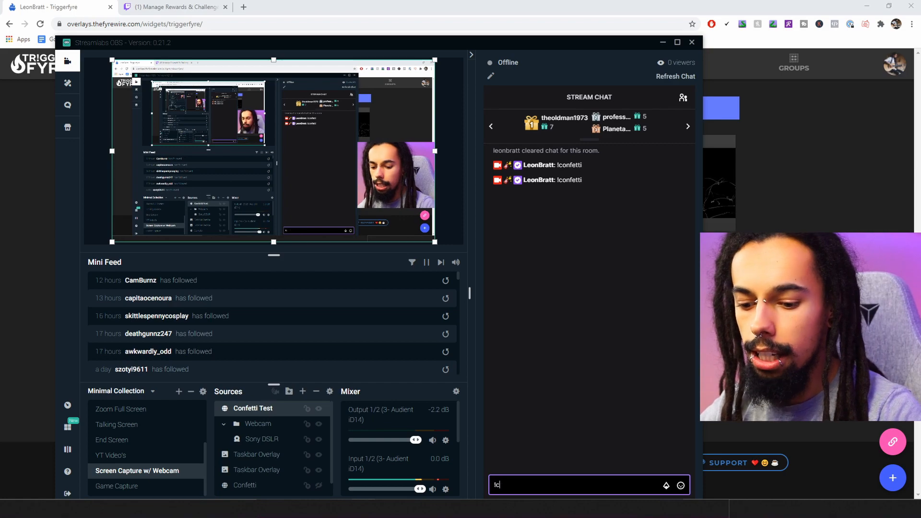
type("!confetti")
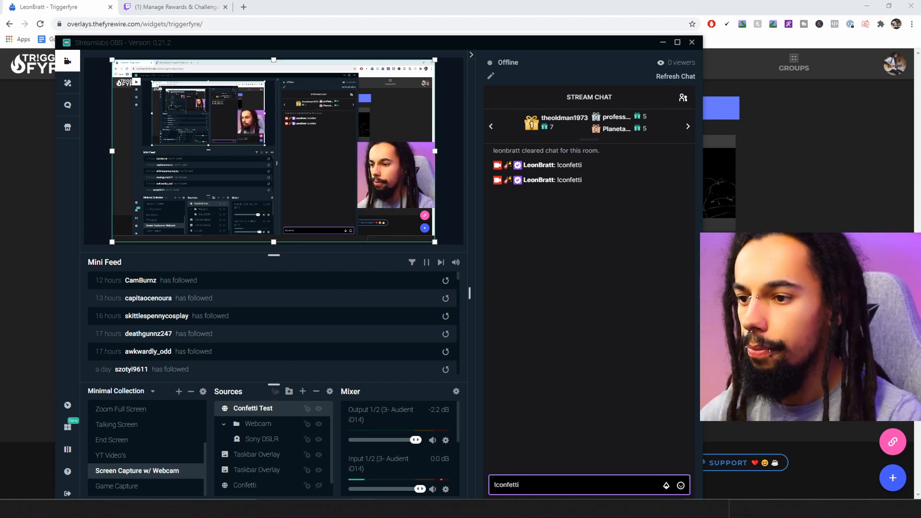
key("Return")
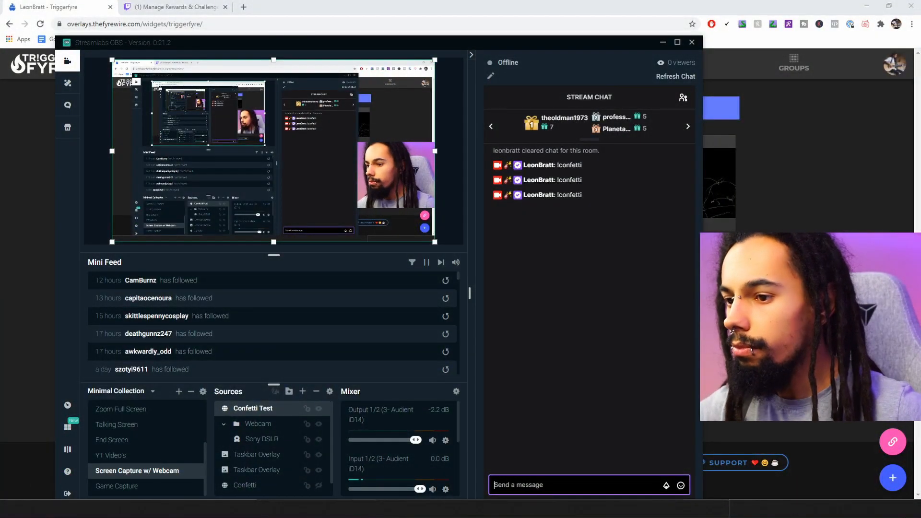
Give Confetti Test a default green Chroma Key filter (similarity 400, smoothness 80)
right_click(268, 412)
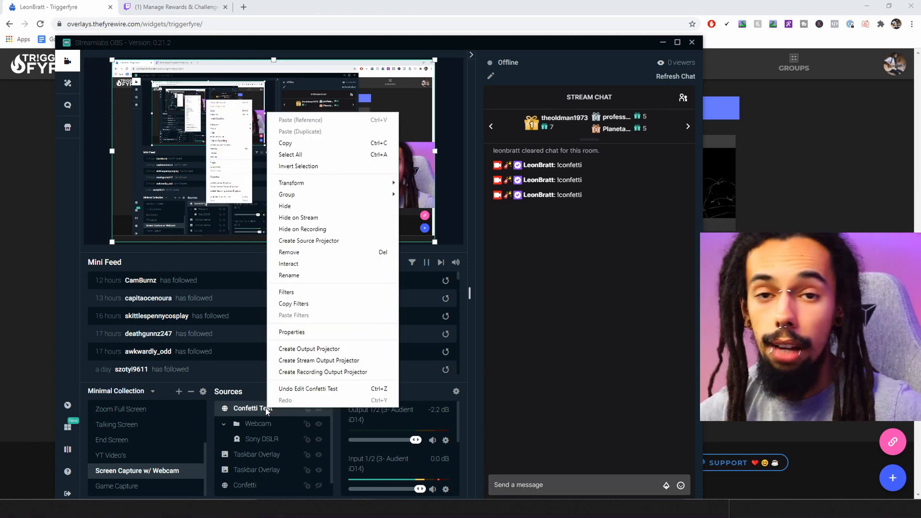
left_click(297, 293)
left_click_drag(453, 102, 355, 92)
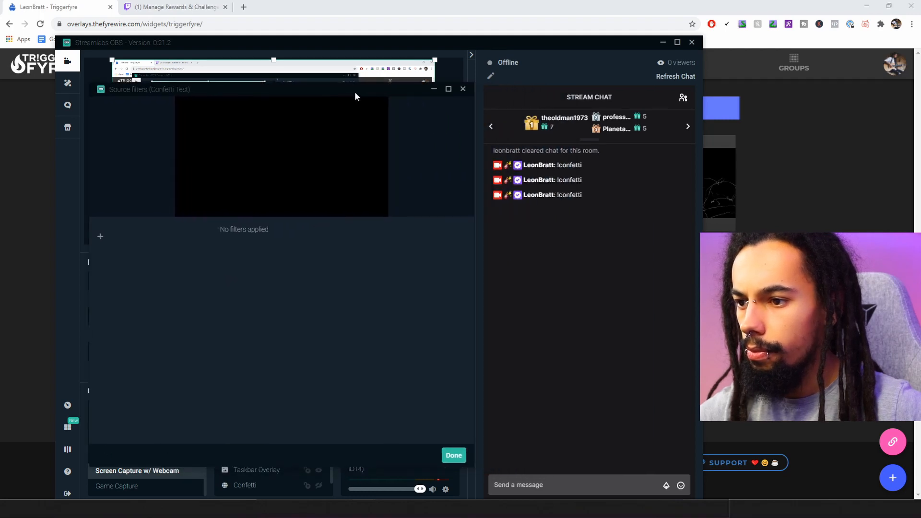
left_click(100, 238)
left_click(290, 229)
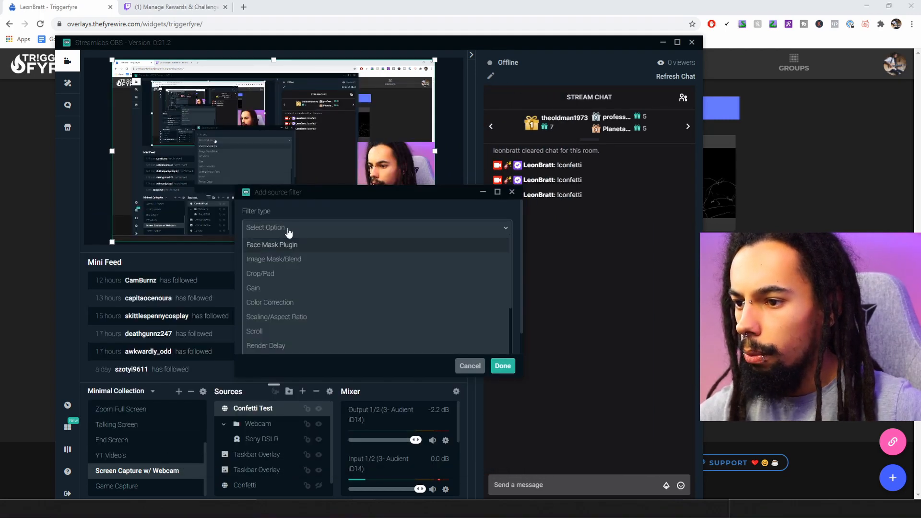
scroll(283, 276, "down", 1)
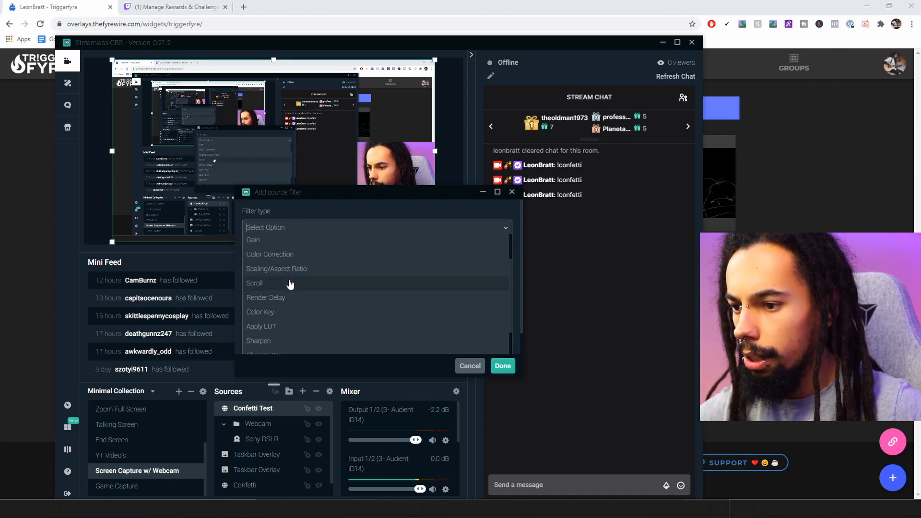
scroll(288, 287, "down", 1)
left_click(289, 288)
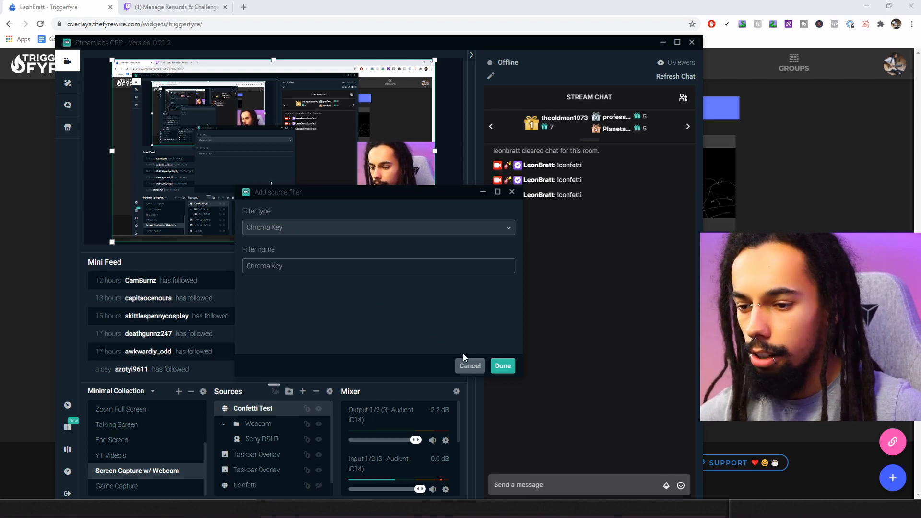
left_click(502, 367)
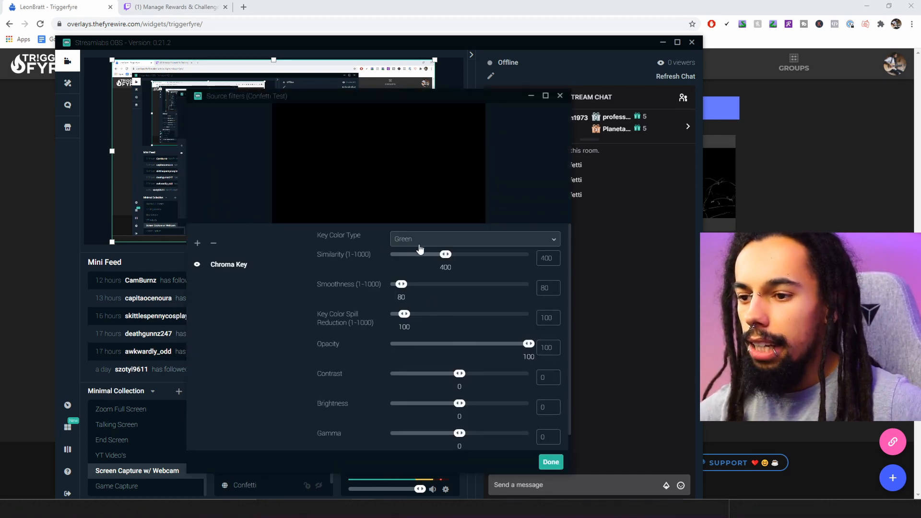
left_click(551, 462)
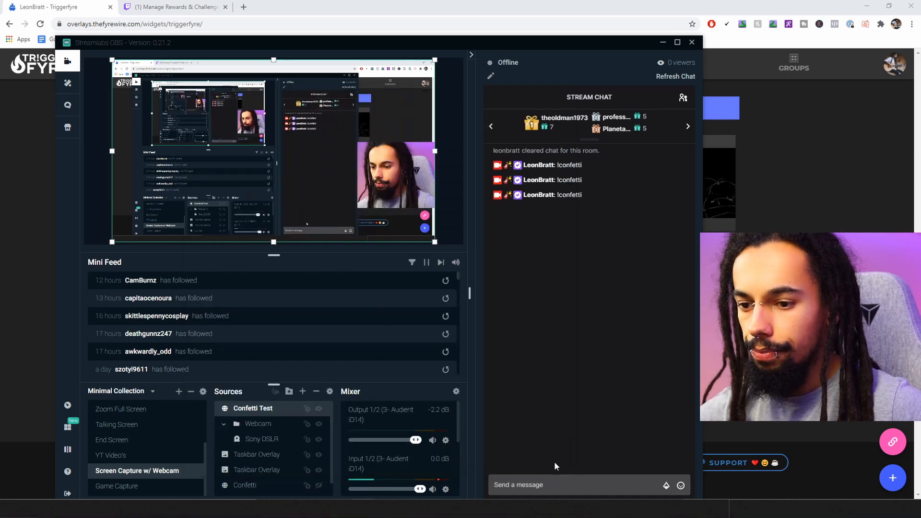
Send a fourth !confetti in chat to check the confetti now plays transparently
left_click(553, 485)
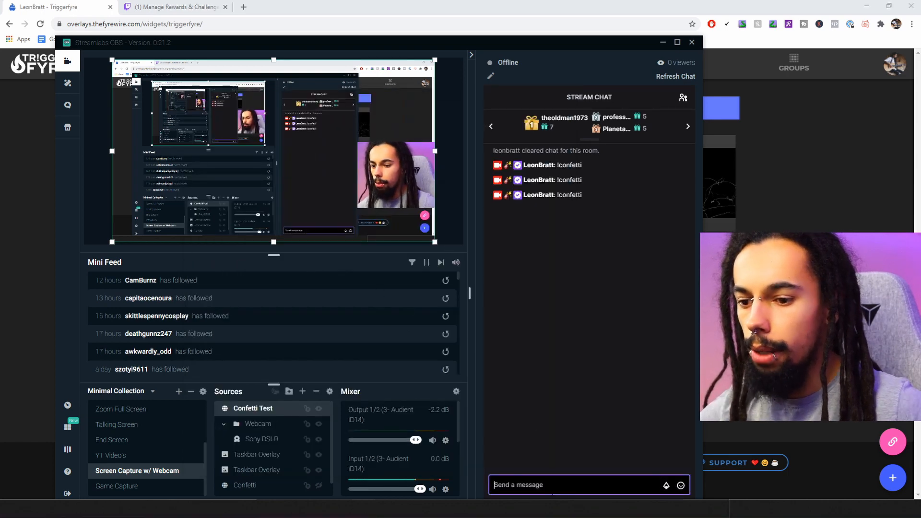
type("!confetti")
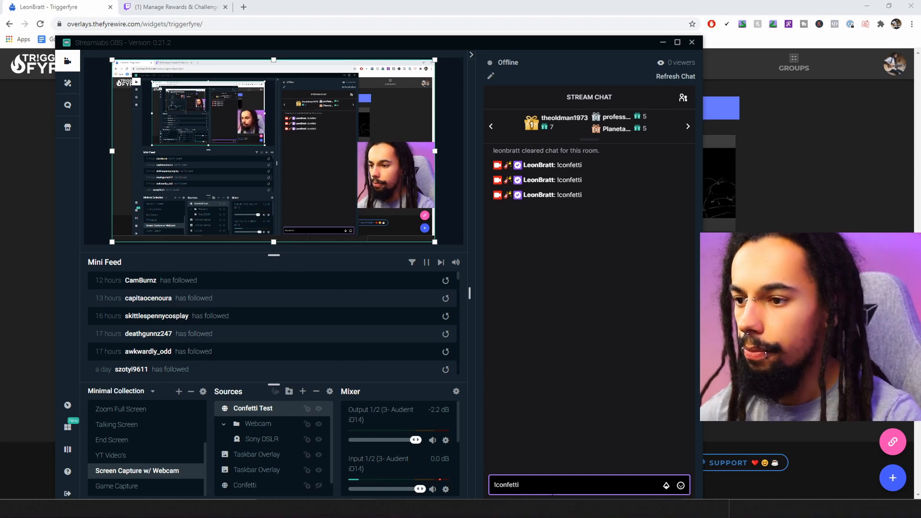
key("Return")
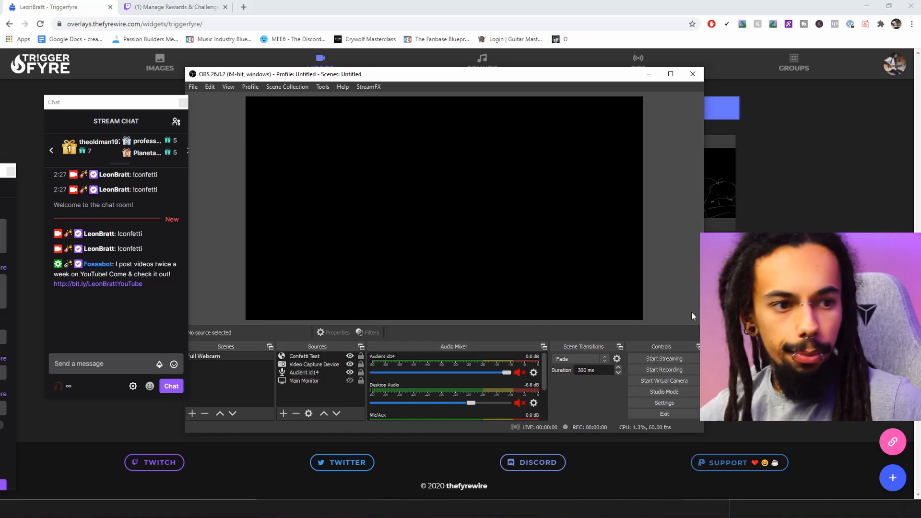
Add a green Chroma Key effect filter (similarity 400) to OBS Studio's Confetti Test source
left_click(316, 357)
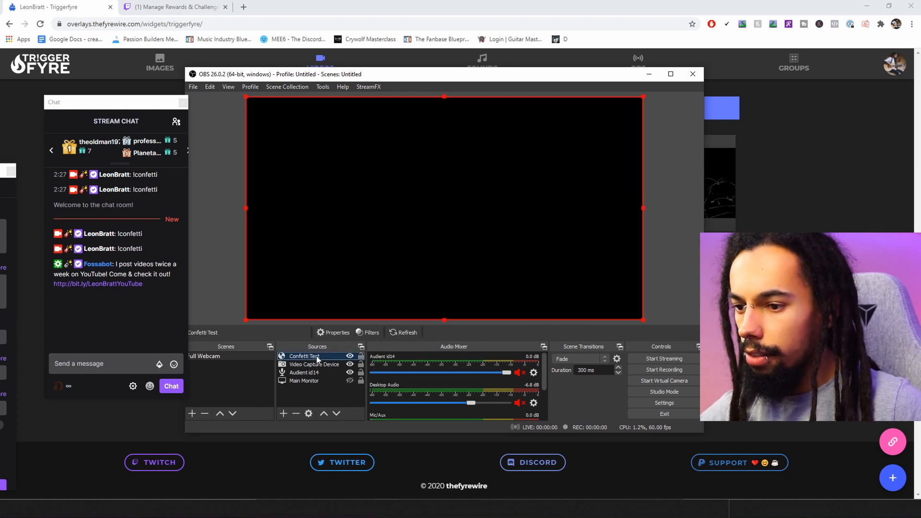
right_click(316, 357)
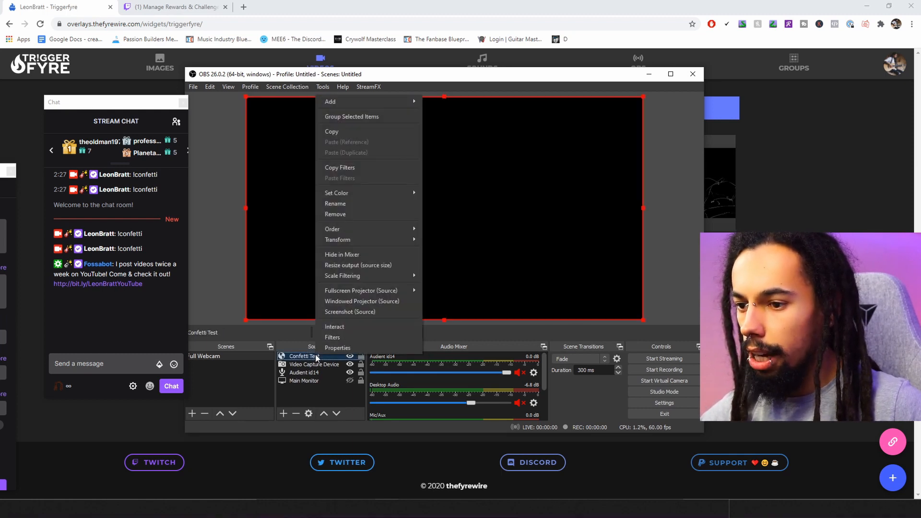
left_click(337, 340)
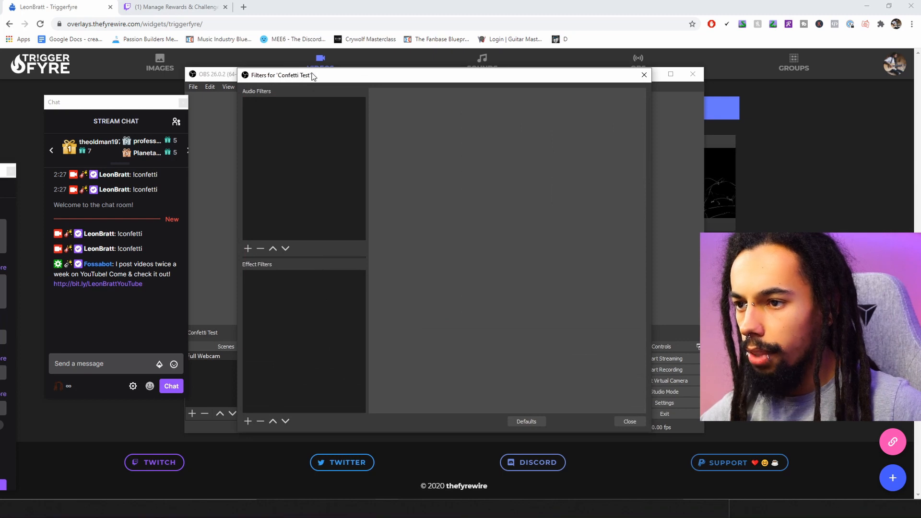
left_click_drag(314, 78, 260, 78)
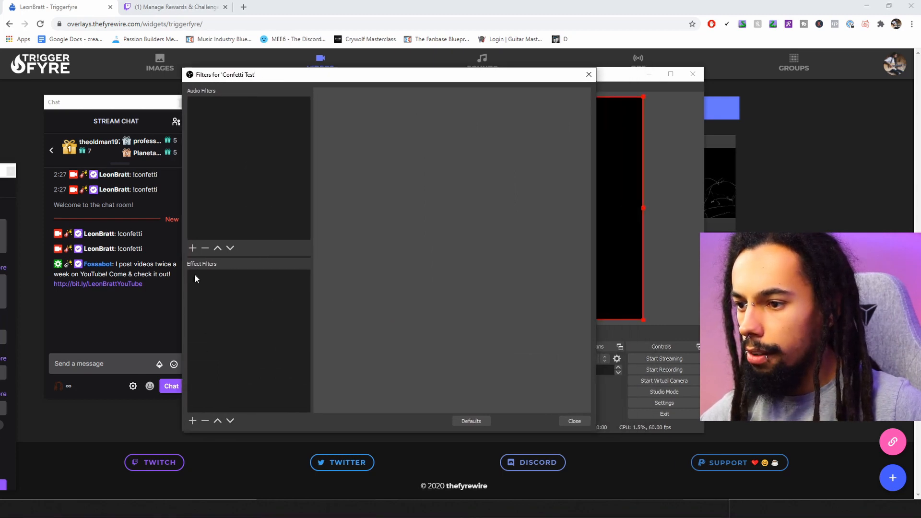
left_click(193, 421)
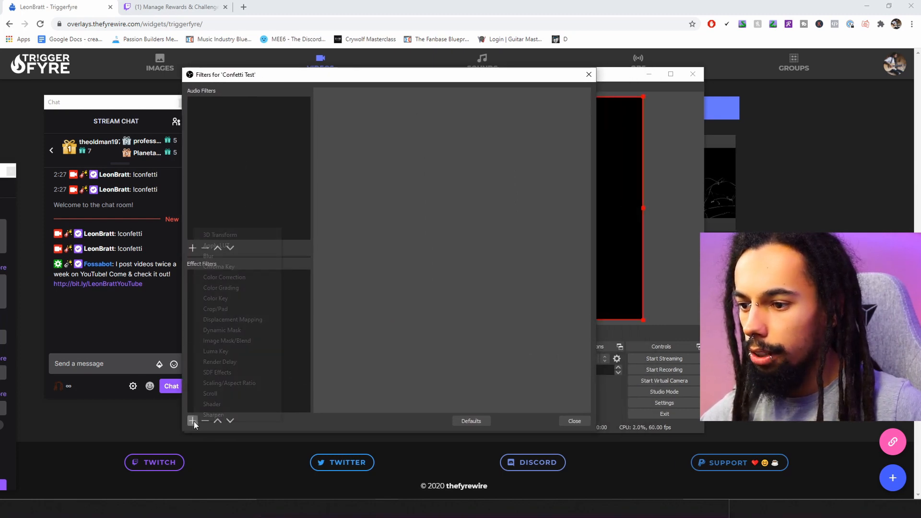
left_click(229, 267)
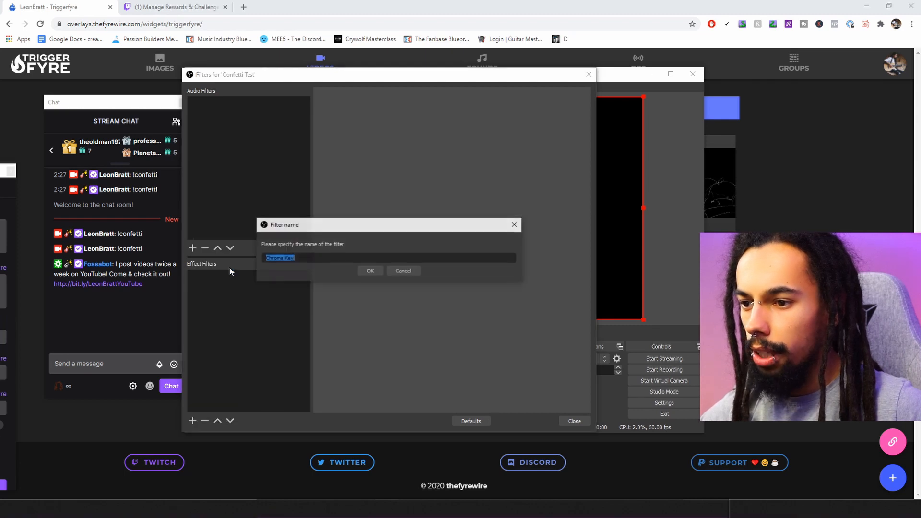
left_click(370, 271)
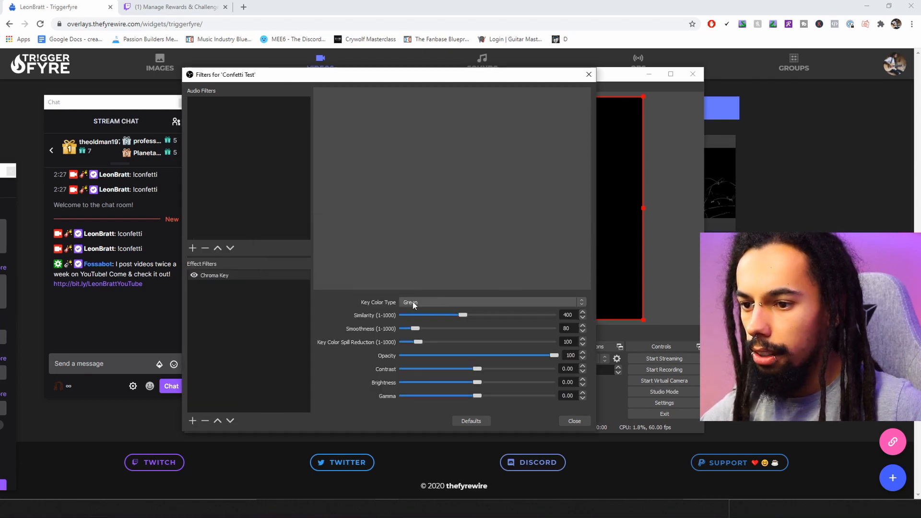
left_click(572, 421)
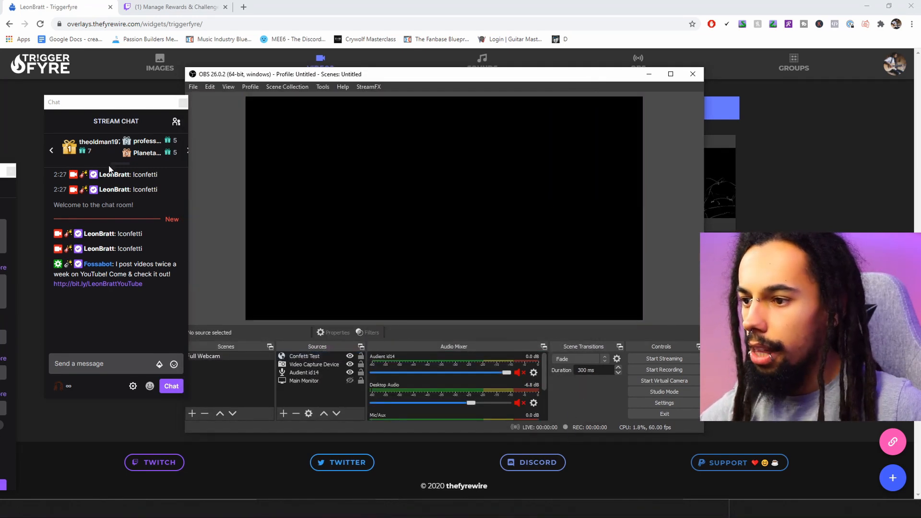
Shift the chat window beside OBS Studio and send another !confetti message
left_click_drag(124, 101, 156, 100)
left_click(125, 363)
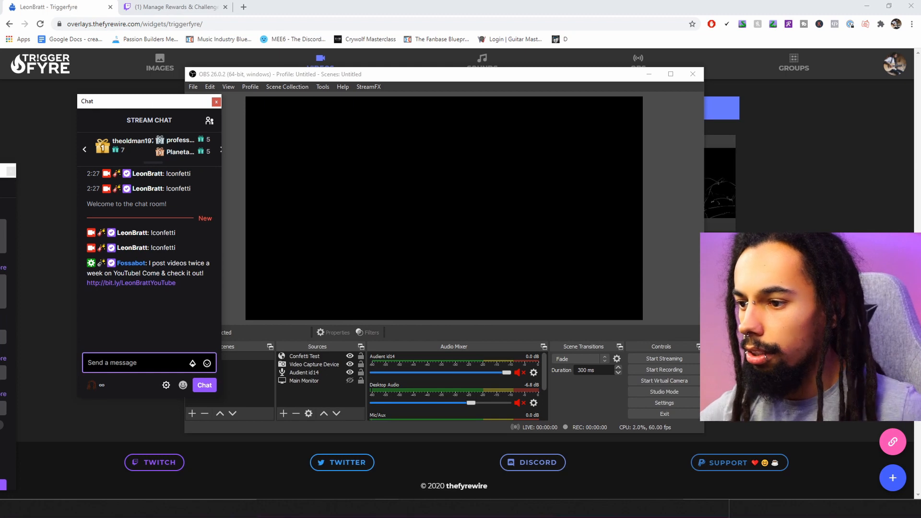
type("!confe")
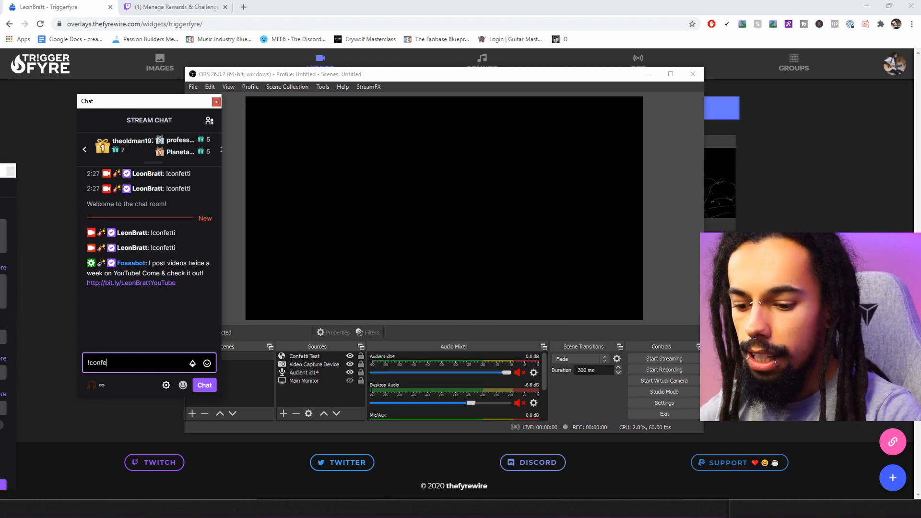
type("tti")
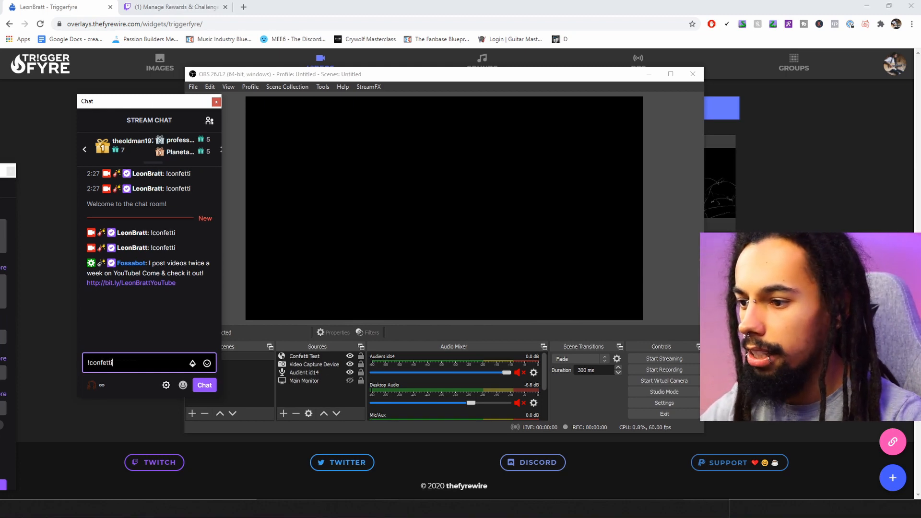
key("Return")
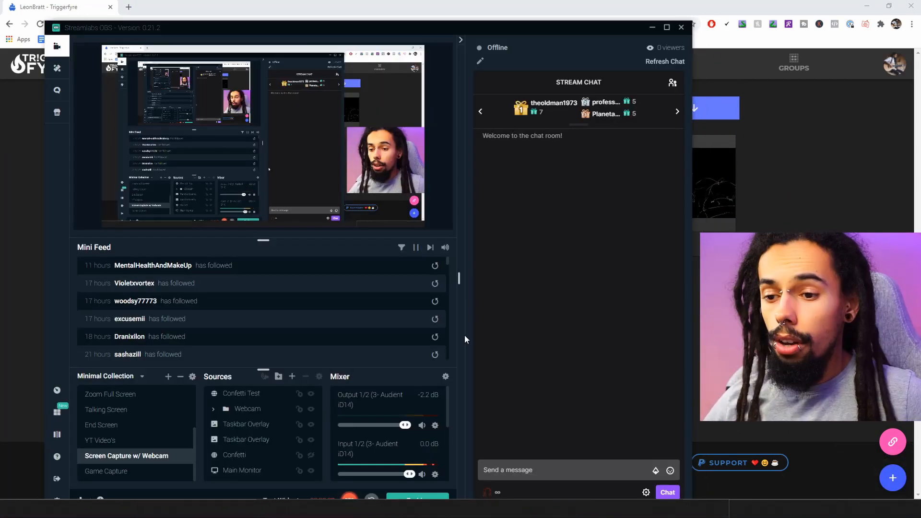
Redeem the Confetti! channel-points reward for 1,000 points
left_click(498, 495)
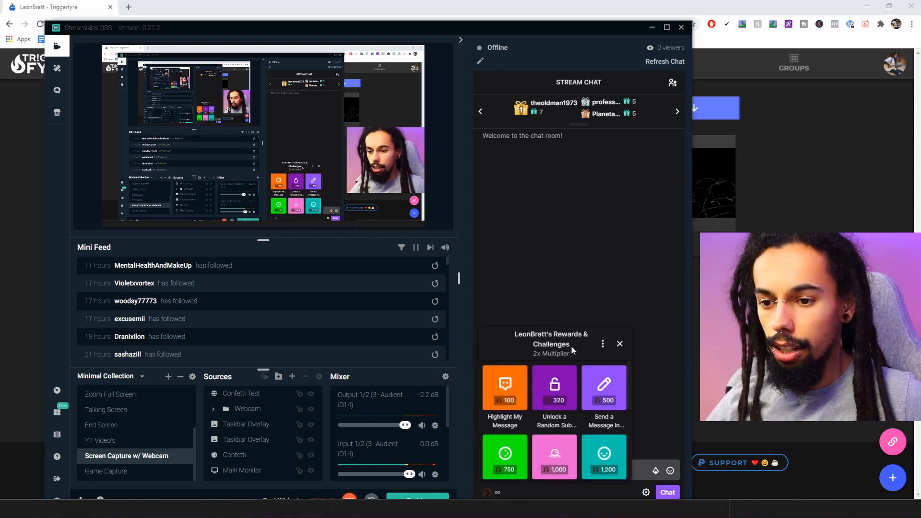
scroll(574, 375, "down", 1)
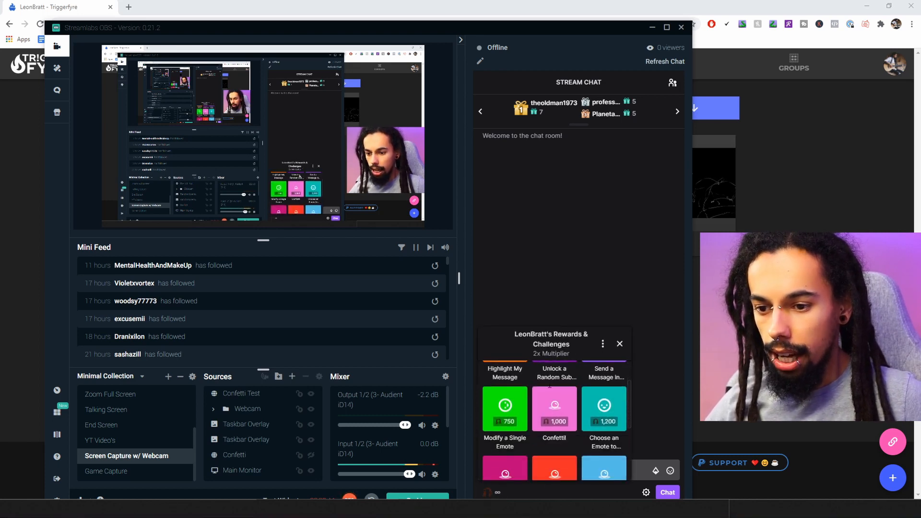
left_click(564, 407)
left_click(556, 462)
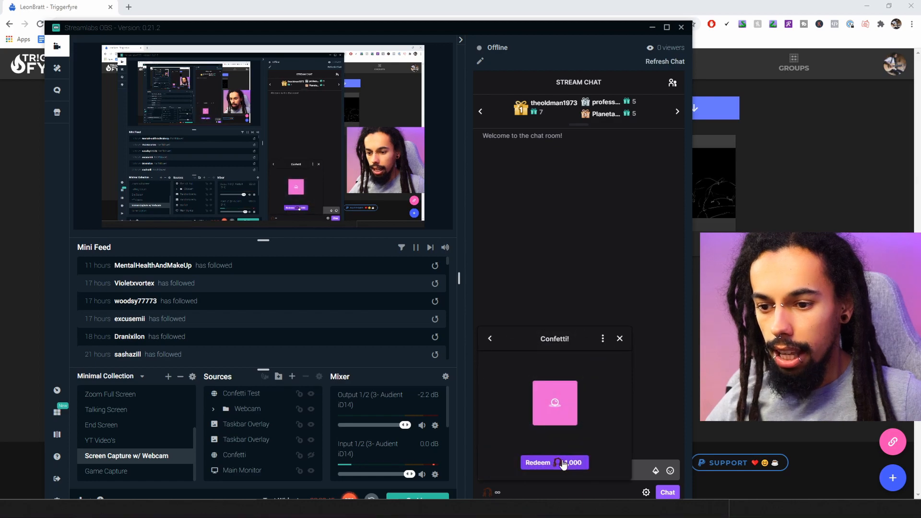